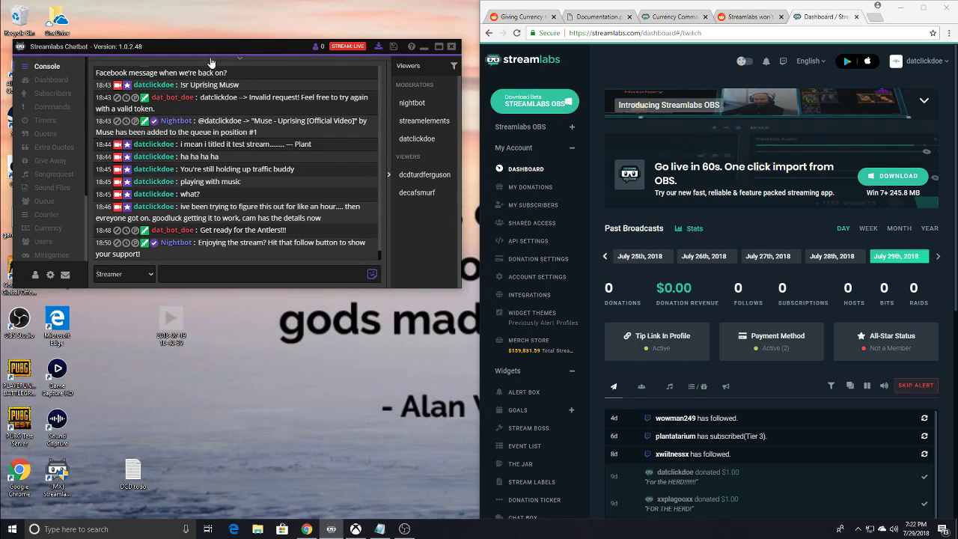
- Open the Chatbot page under Community & Growth in the Streamlabs web dashboard and view its download section
left_click_drag(208, 47, 251, 65)
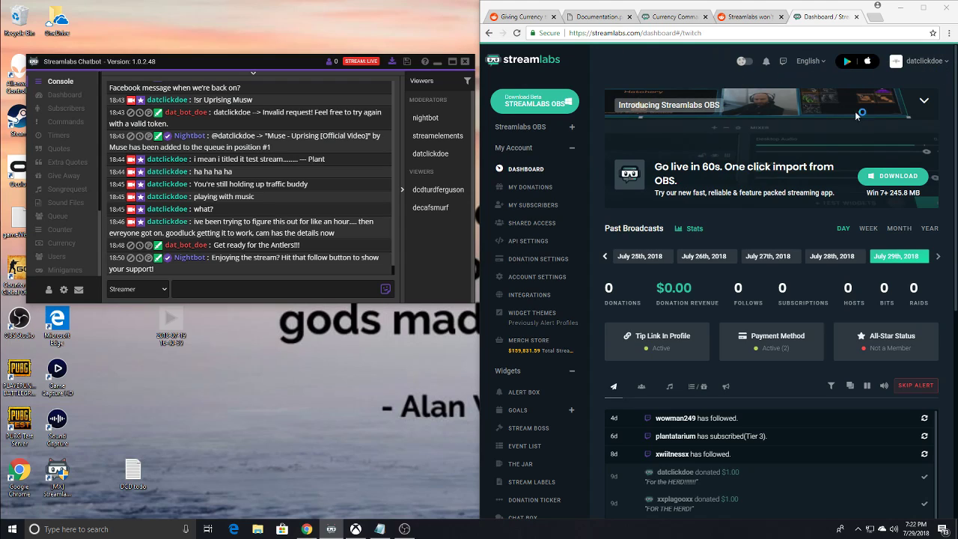
scroll(564, 272, "down", 3)
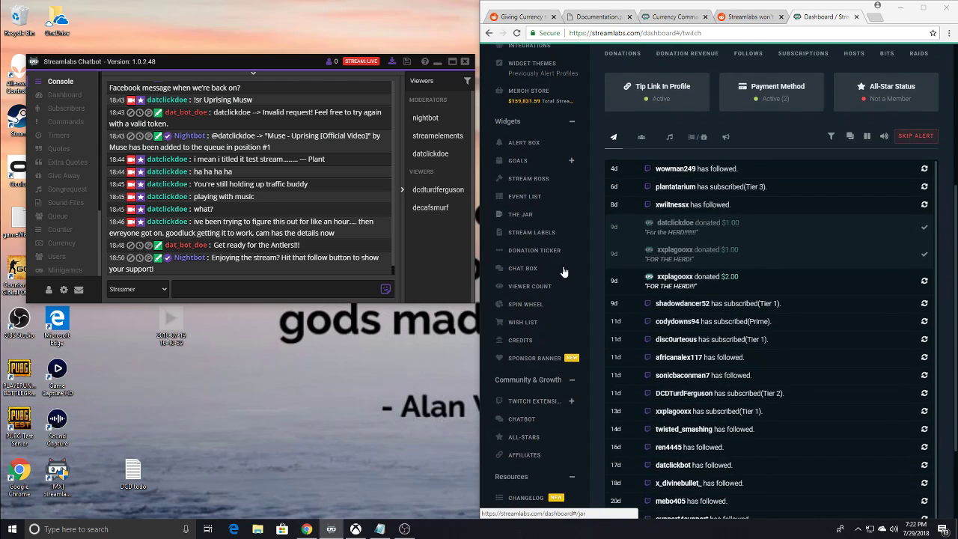
scroll(563, 271, "down", 2)
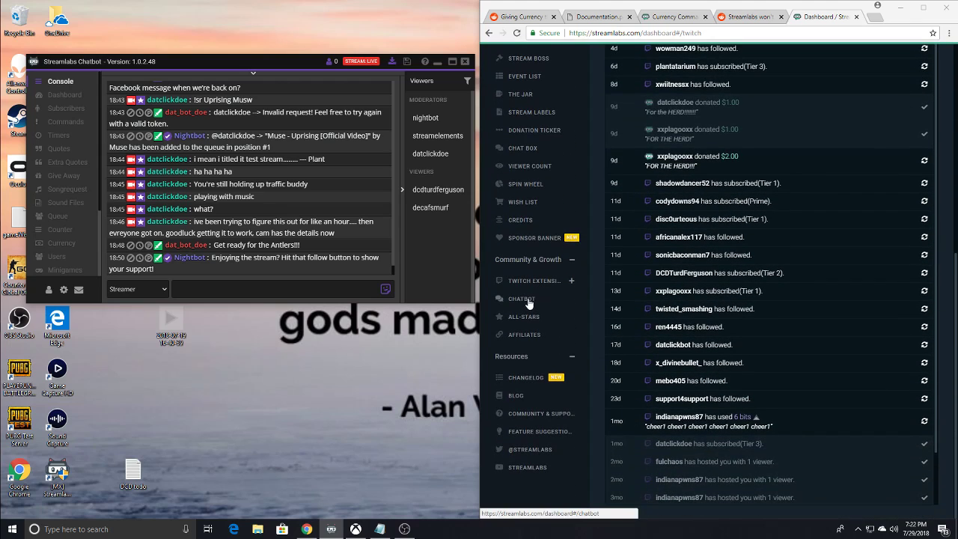
left_click(518, 303)
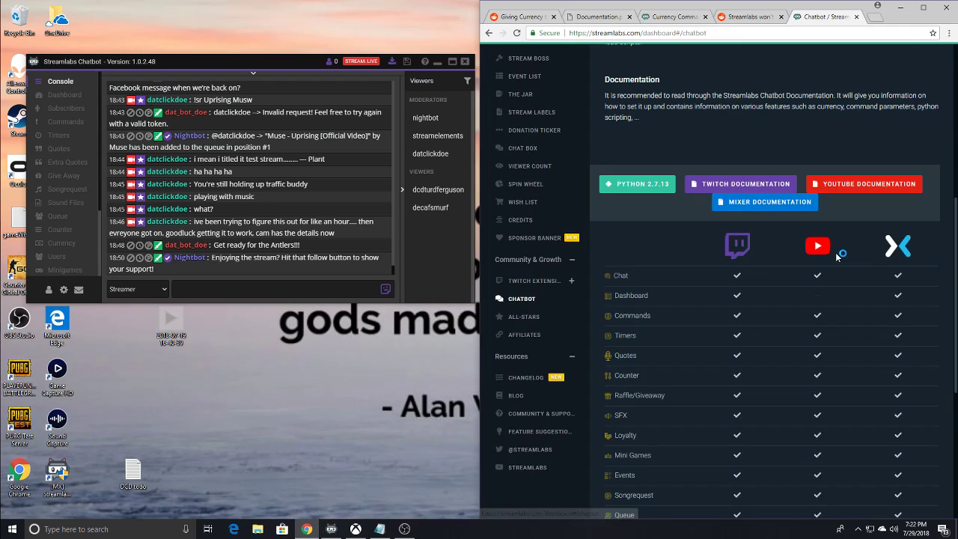
scroll(819, 262, "up", 5)
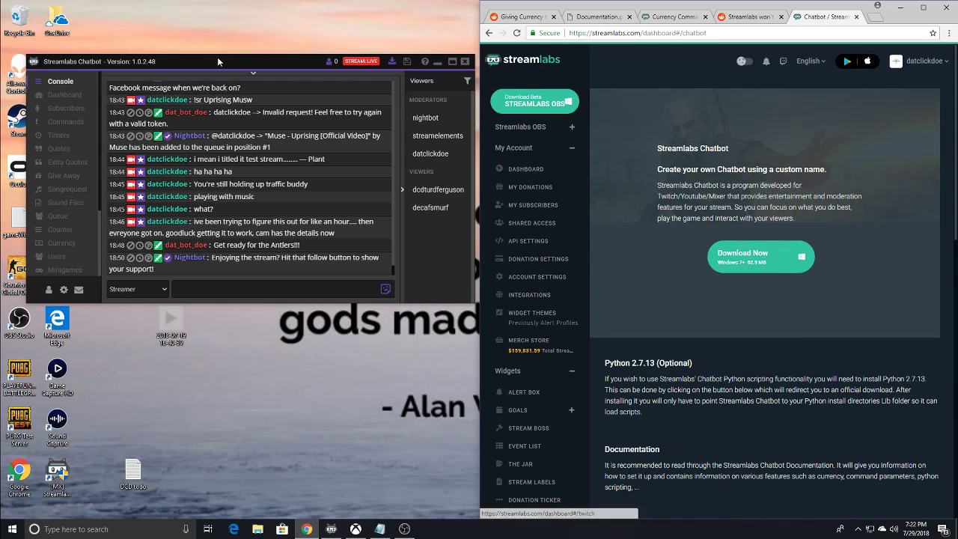
- Lower the Chatbot window on the desktop and move the Streamlabs Chatbot shortcut into the empty area above it
left_click_drag(217, 60, 196, 114)
left_click_drag(362, 64, 398, 36)
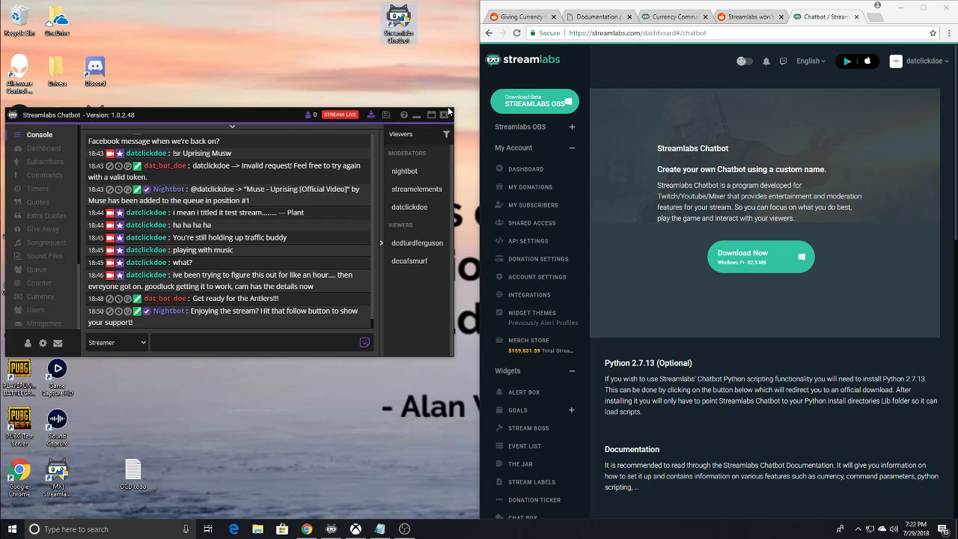
left_click_drag(394, 29, 348, 59)
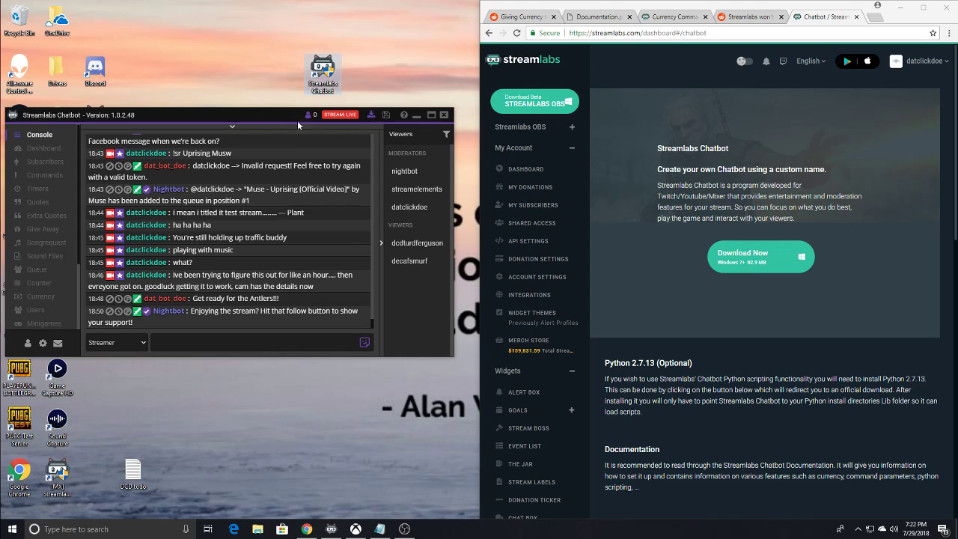
mouse_move(270, 39)
left_mouse_down()
mouse_move(374, 107)
mouse_move(289, 41)
mouse_move(388, 103)
mouse_move(276, 38)
left_mouse_up()
left_click_drag(276, 42, 390, 100)
left_click(393, 91)
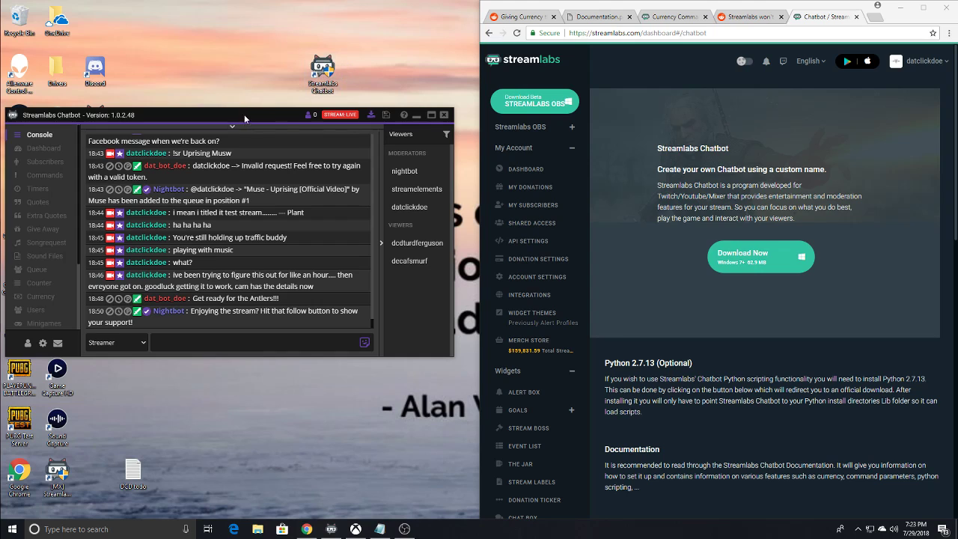
- Examine the earliest console entries for the bot client and streamer client connection messages
left_click_drag(234, 117, 258, 143)
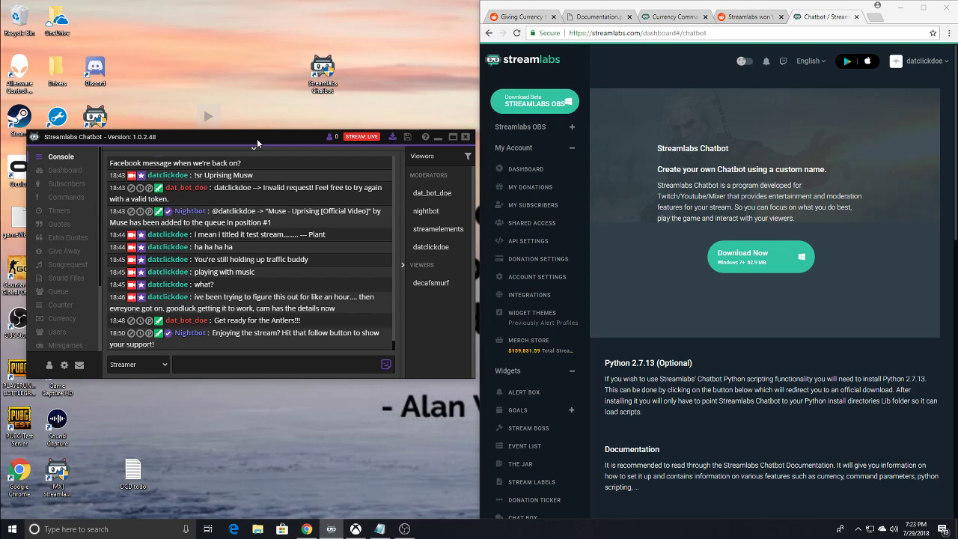
mouse_move(257, 140)
left_mouse_down()
mouse_move(240, 104)
mouse_move(262, 134)
left_mouse_up()
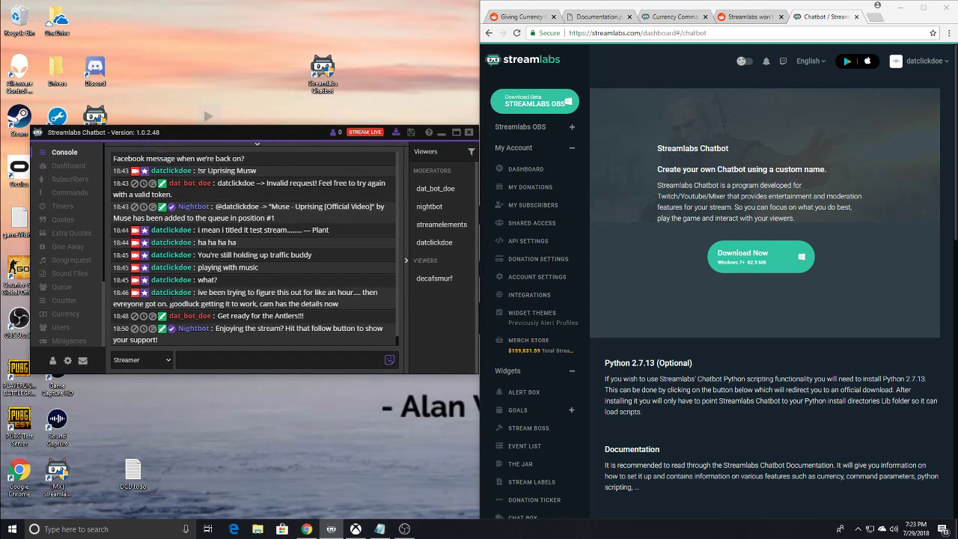
left_click_drag(253, 140, 276, 80)
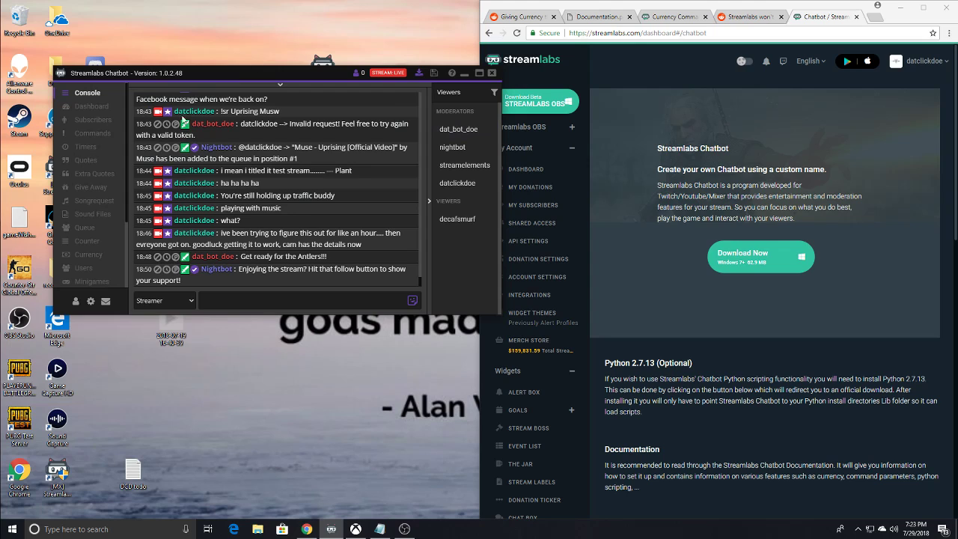
scroll(265, 197, "up", 15)
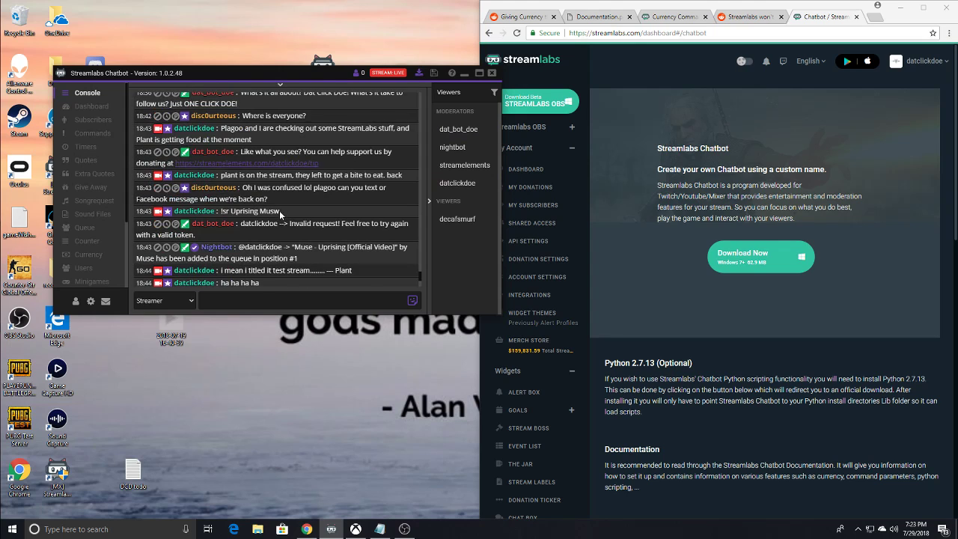
scroll(266, 199, "down", 10)
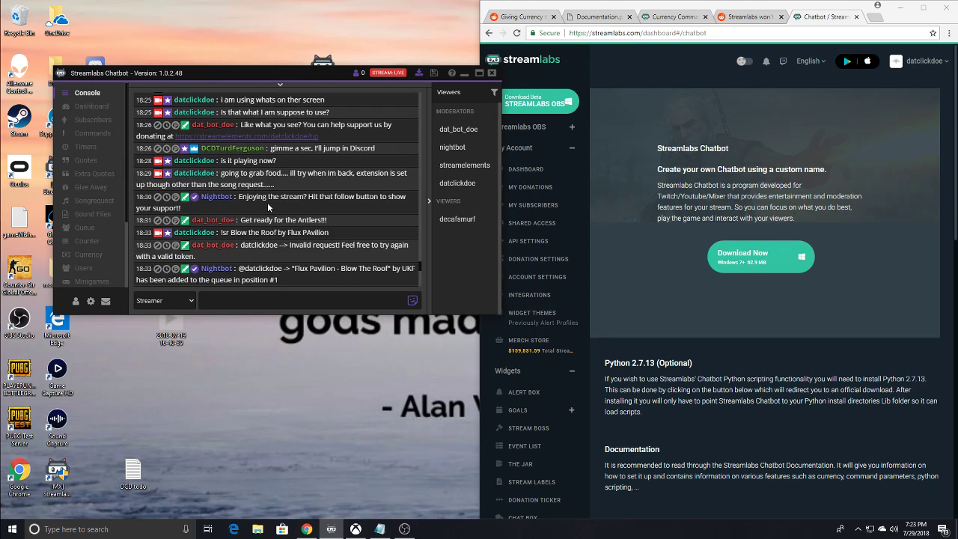
left_click_drag(420, 247, 416, 90)
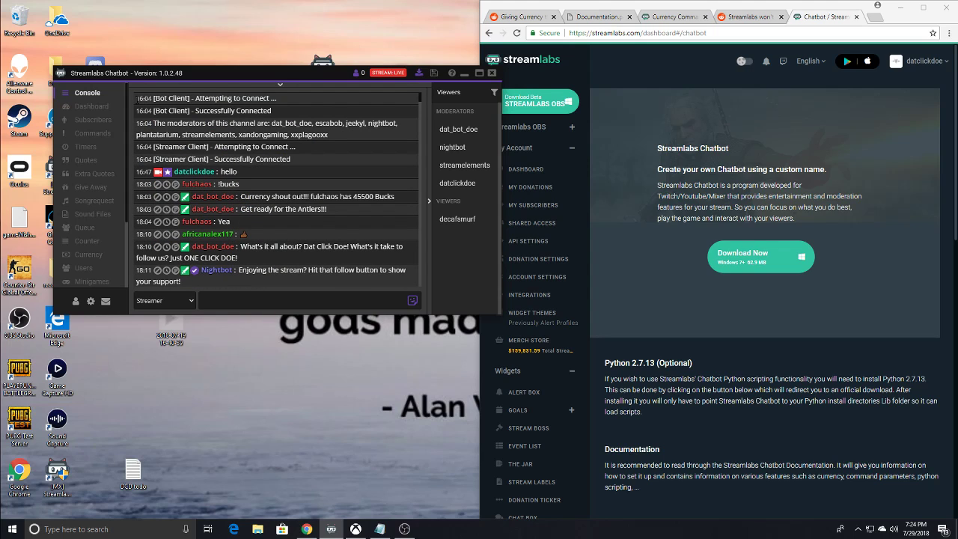
left_click_drag(136, 97, 327, 169)
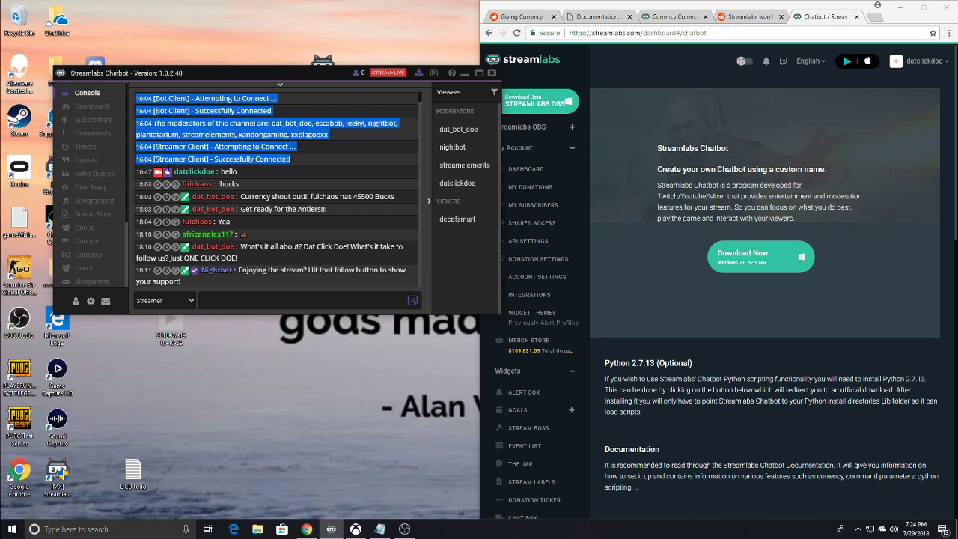
left_click(318, 160)
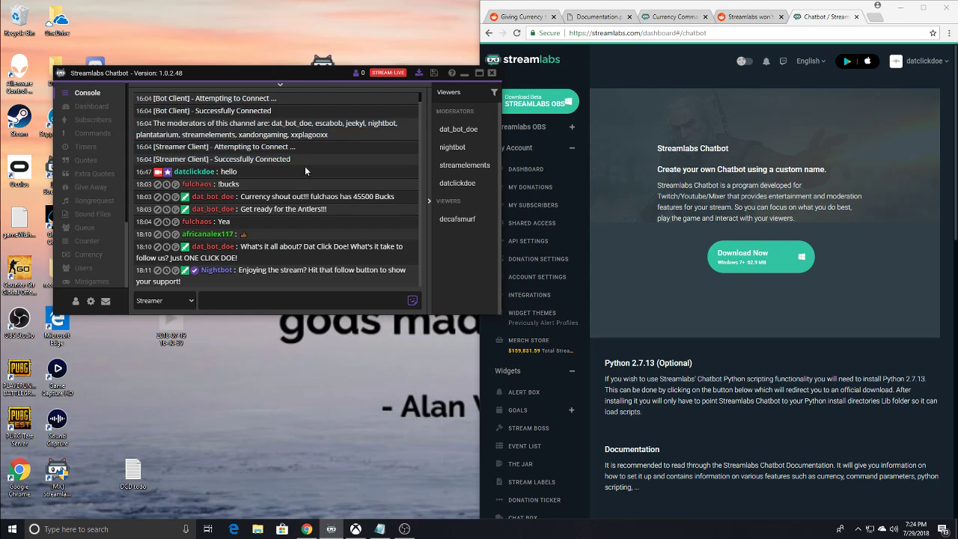
mouse_move(420, 97)
left_mouse_down()
mouse_move(422, 157)
mouse_move(424, 91)
left_mouse_up()
- Open the Connections window and compare the Twitch Bot settings with the Twitch Streamer settings
left_click(76, 301)
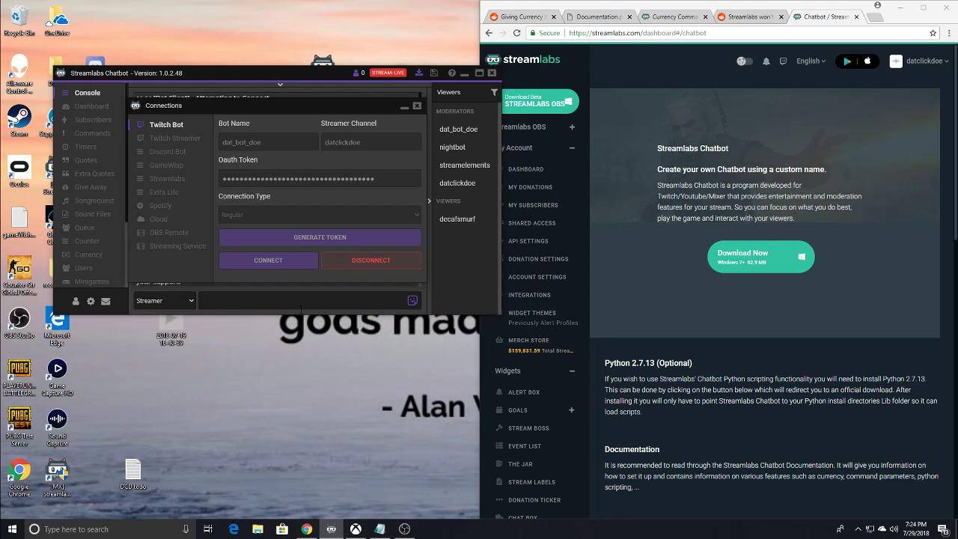
left_click(169, 139)
left_click(165, 125)
left_click(169, 139)
left_click(165, 125)
left_click(169, 139)
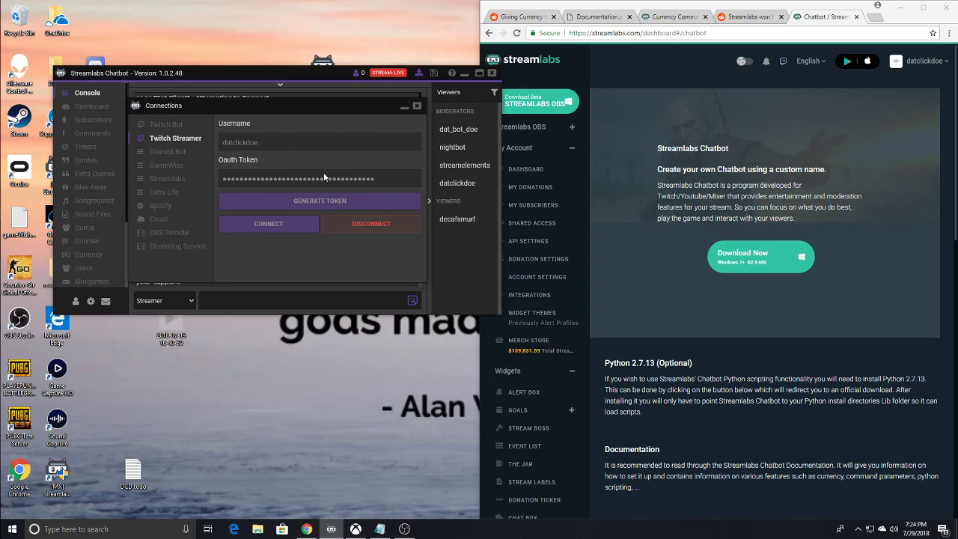
left_click(168, 125)
left_click(172, 138)
left_click(168, 126)
left_click(172, 139)
left_click(169, 126)
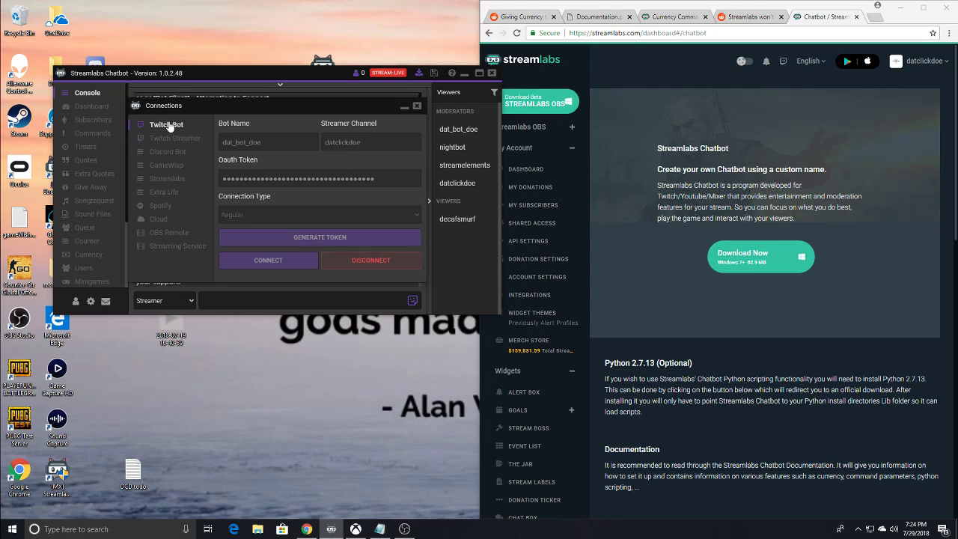
left_click(176, 141)
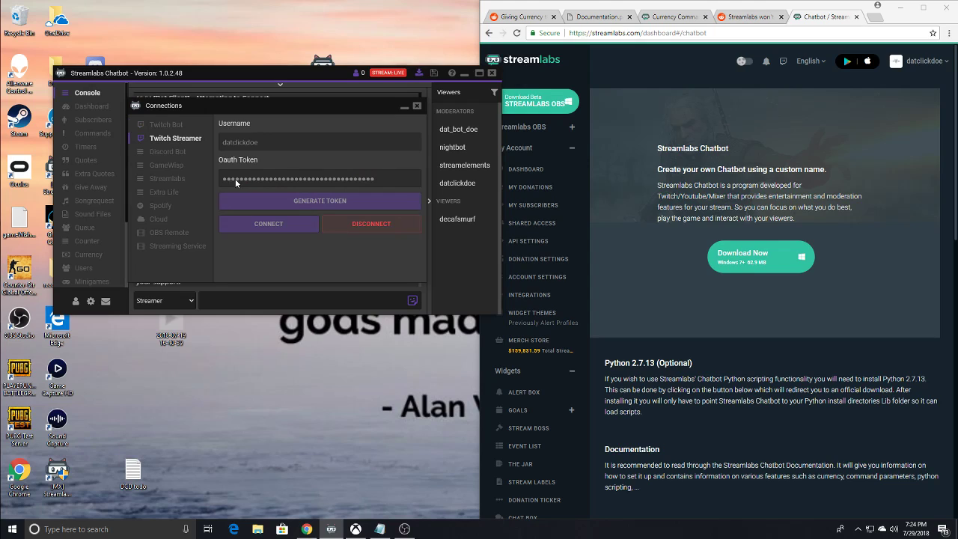
left_click(166, 125)
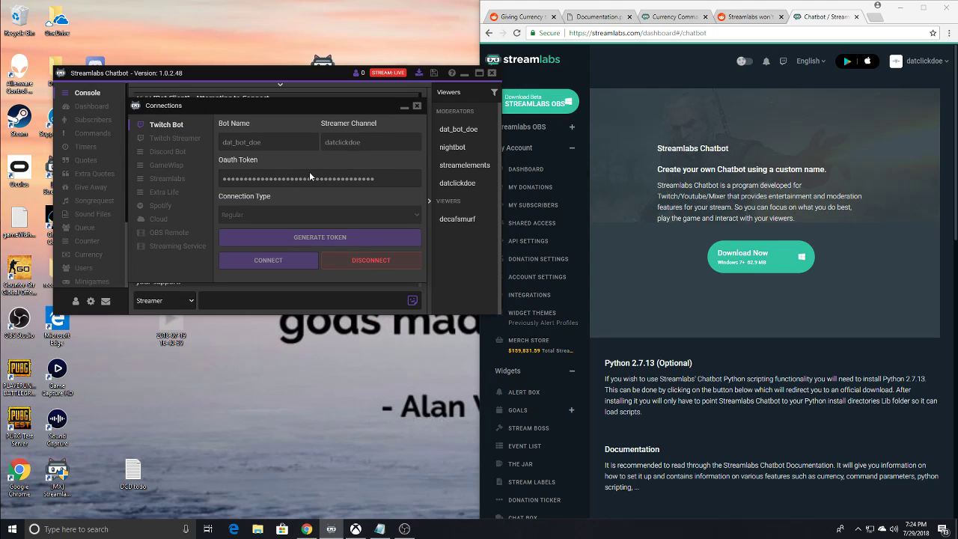
left_click(171, 140)
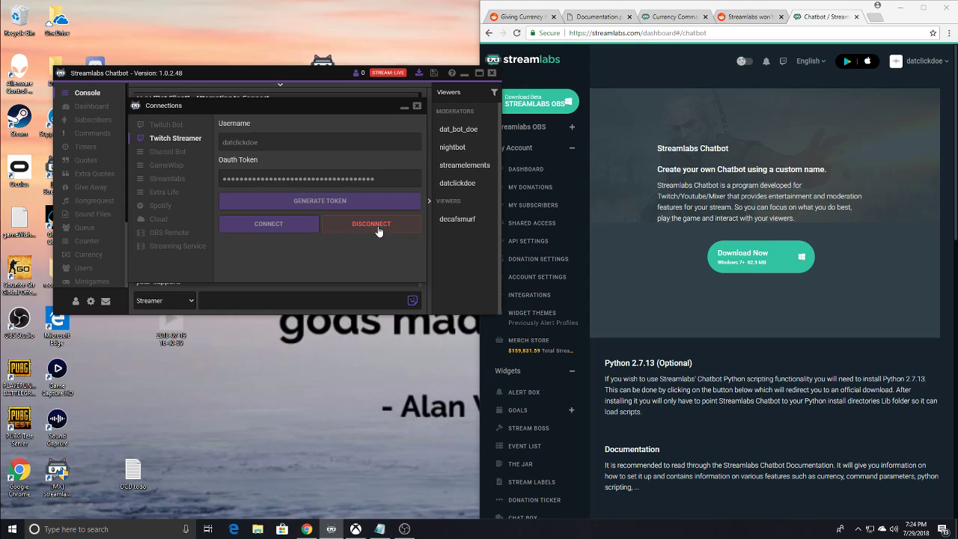
- Disconnect both the Twitch Streamer account and the Twitch Bot account from the chatbot
left_click(378, 224)
left_click(161, 125)
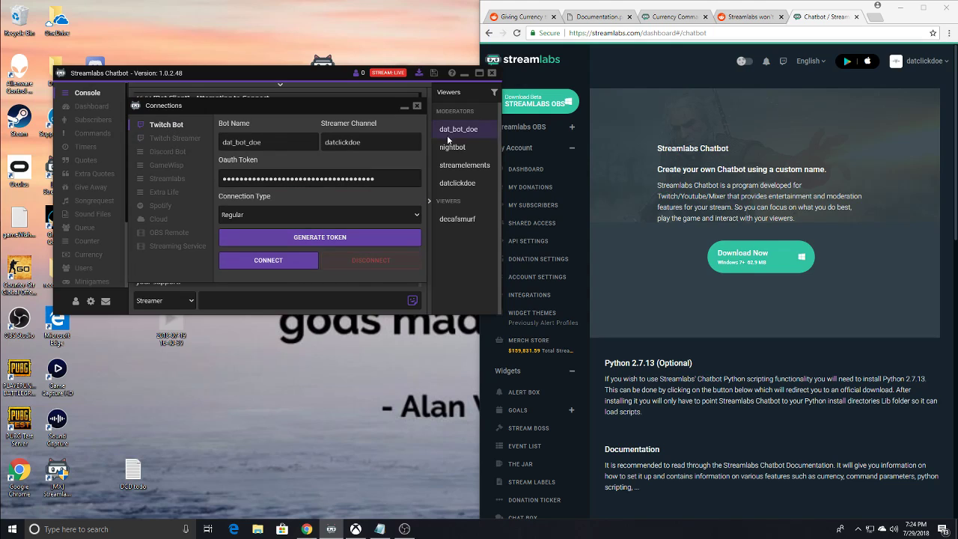
left_click(170, 138)
left_click(179, 124)
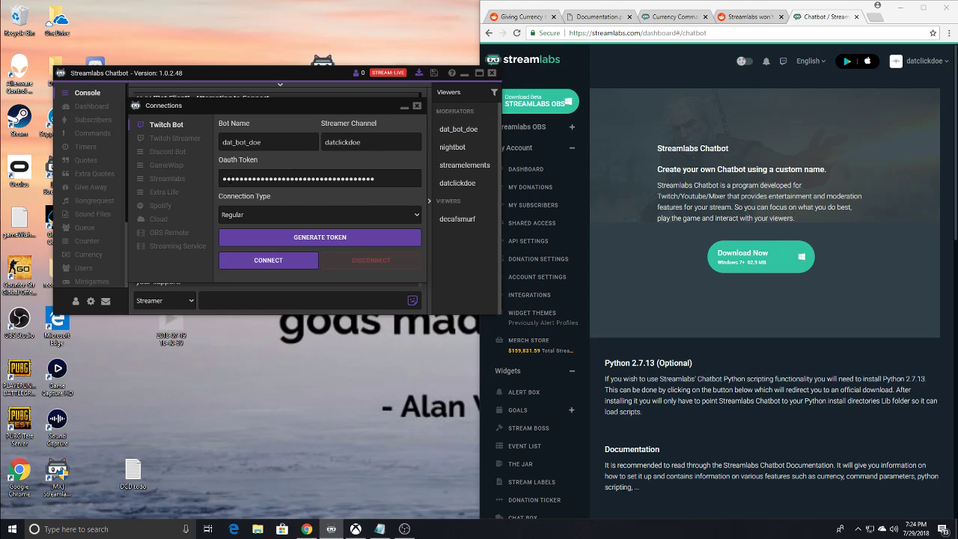
- Connect the Twitch Streamer account and the Twitch Bot account using their stored OAuth tokens
left_click(176, 139)
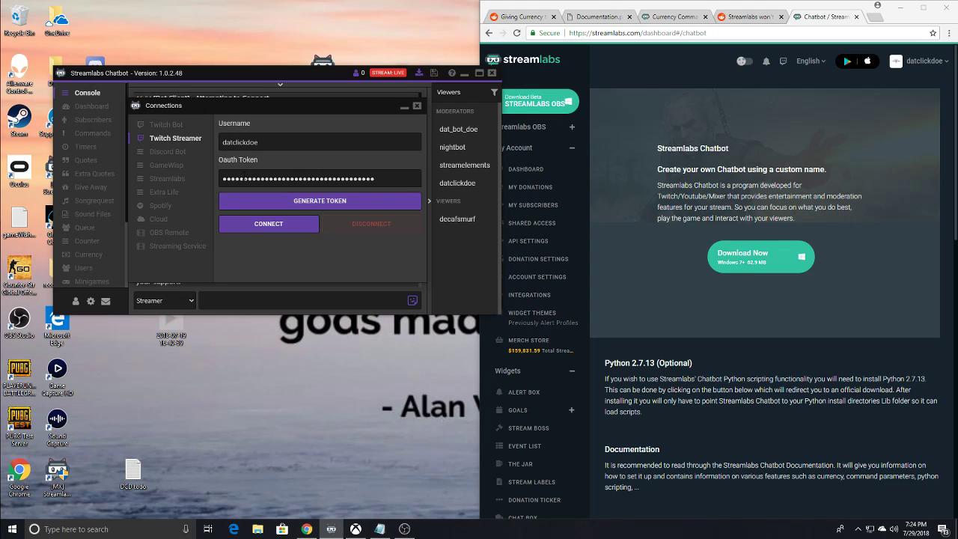
left_click_drag(231, 179, 288, 184)
left_click(382, 179)
left_click(277, 223)
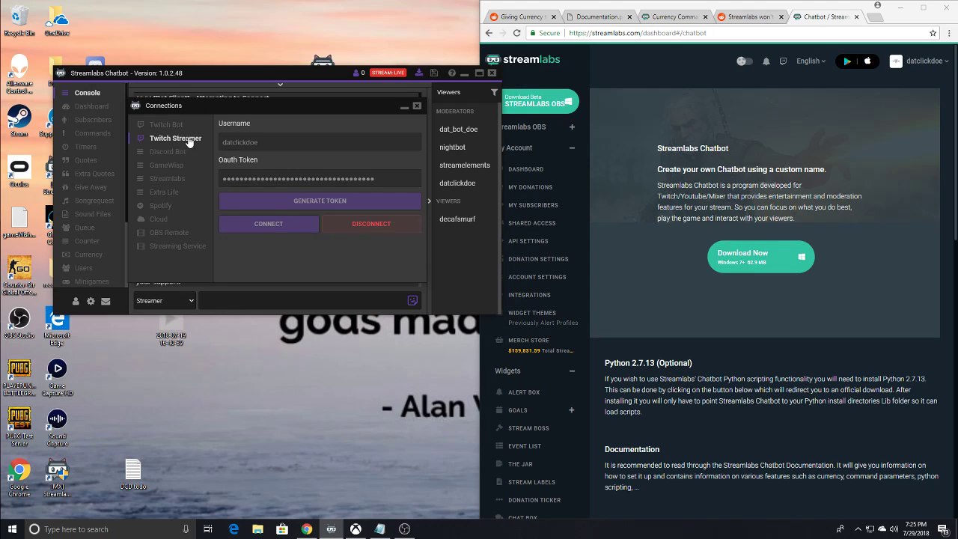
left_click(169, 127)
left_click(257, 260)
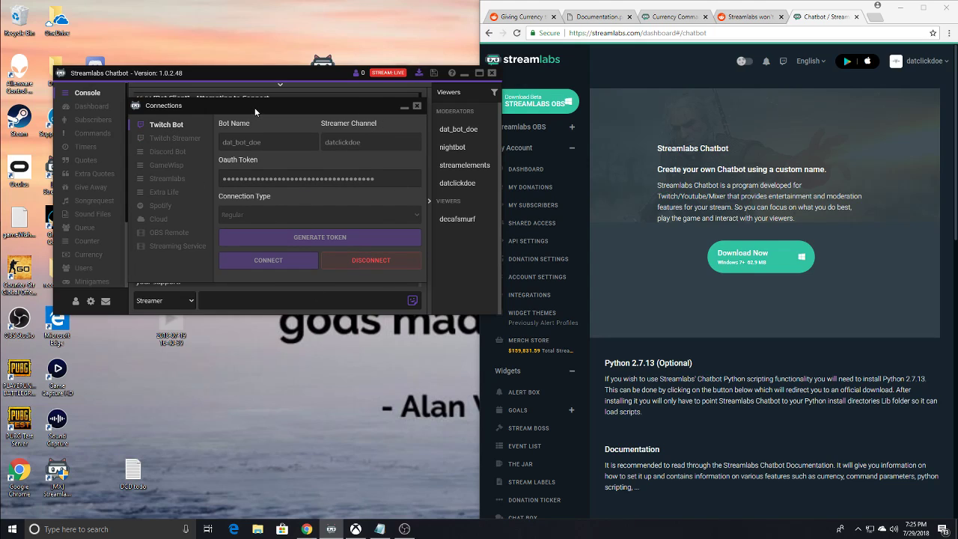
- Check the connection state of the Twitch Streamer and Twitch Bot accounts and close the Connections window
left_click(190, 140)
left_click(178, 128)
left_click(175, 141)
left_click(170, 130)
left_click(173, 139)
left_click(167, 125)
left_click(417, 107)
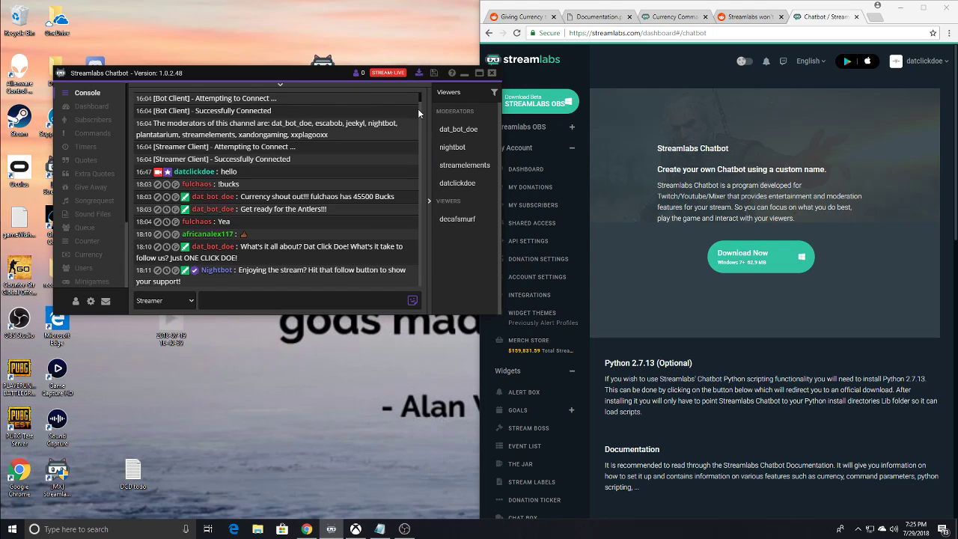
- Review the bot and streamer connection messages at the beginning of the console log again
scroll(419, 101, "down", 4)
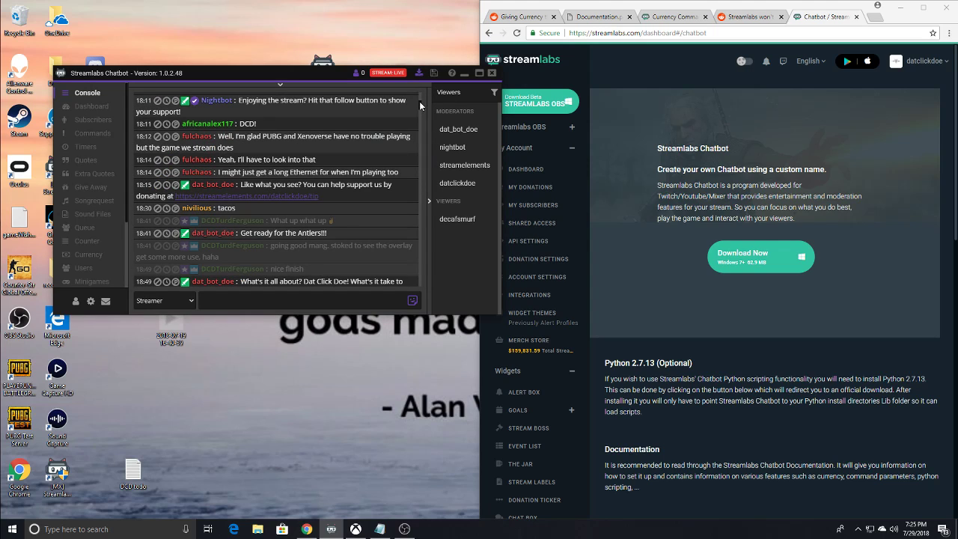
left_click_drag(416, 78, 417, 84)
scroll(419, 98, "up", 5)
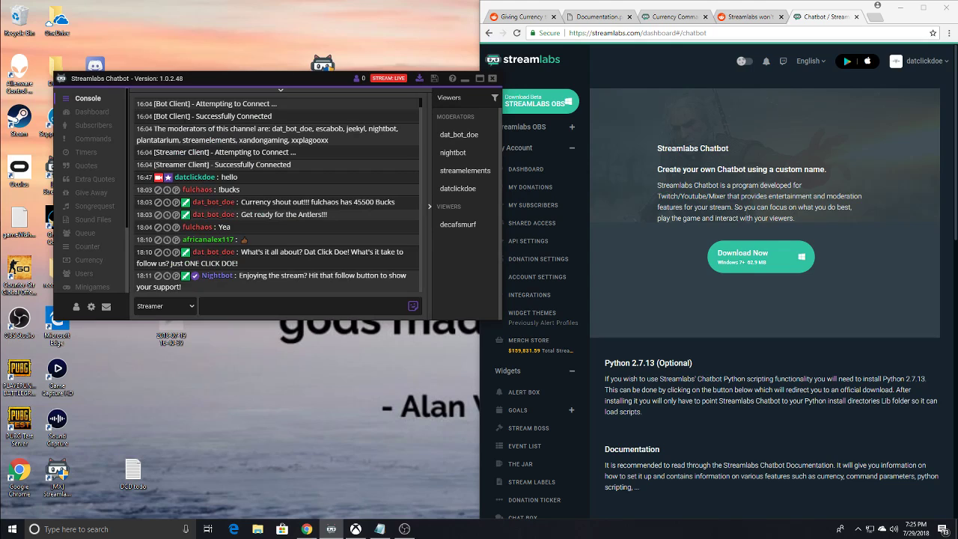
left_click_drag(137, 103, 312, 162)
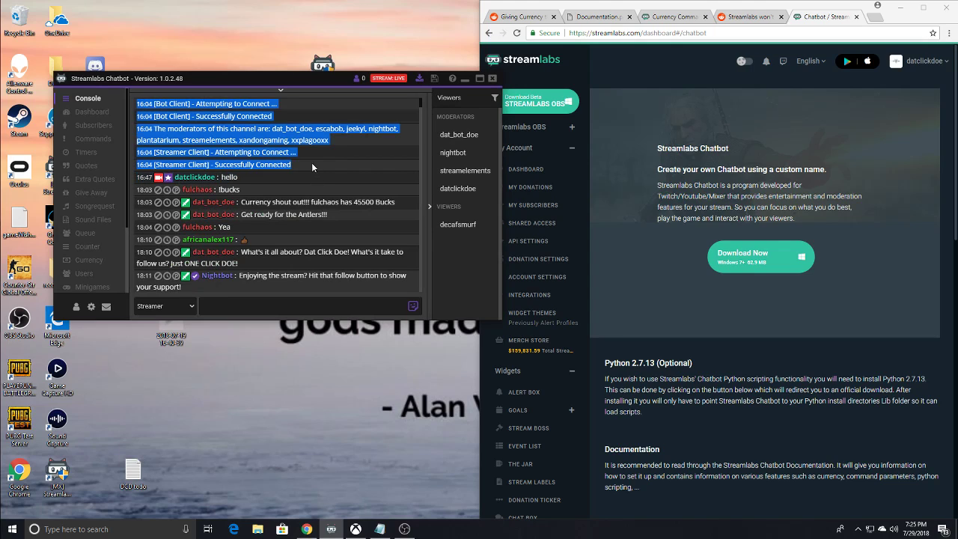
left_click(289, 164)
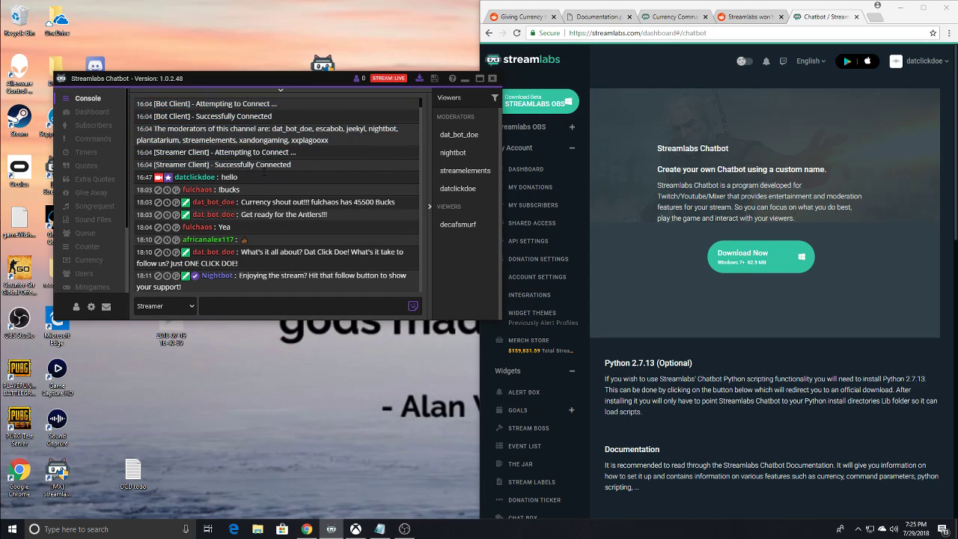
- Open the chatbot's Dashboard and push the current title, game and community to the stream
left_click(96, 113)
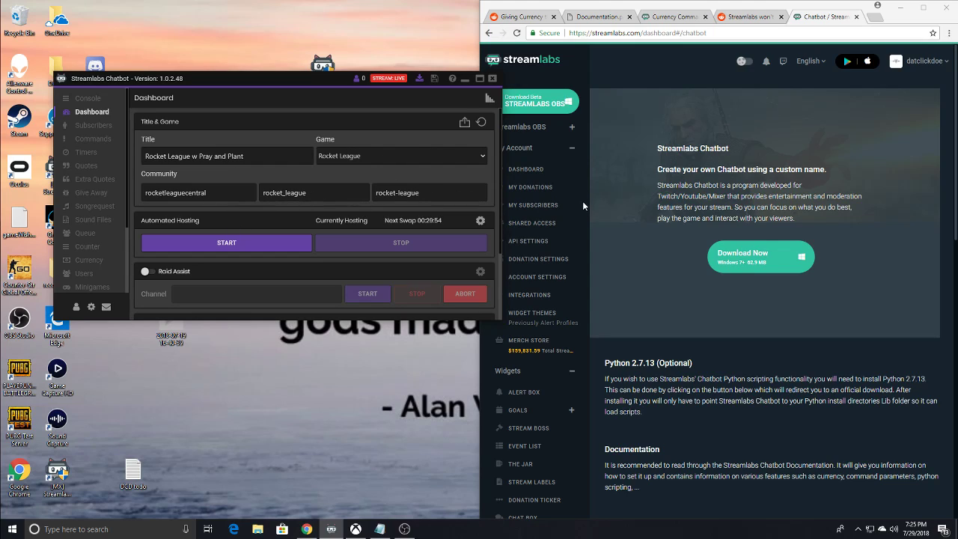
left_click(465, 124)
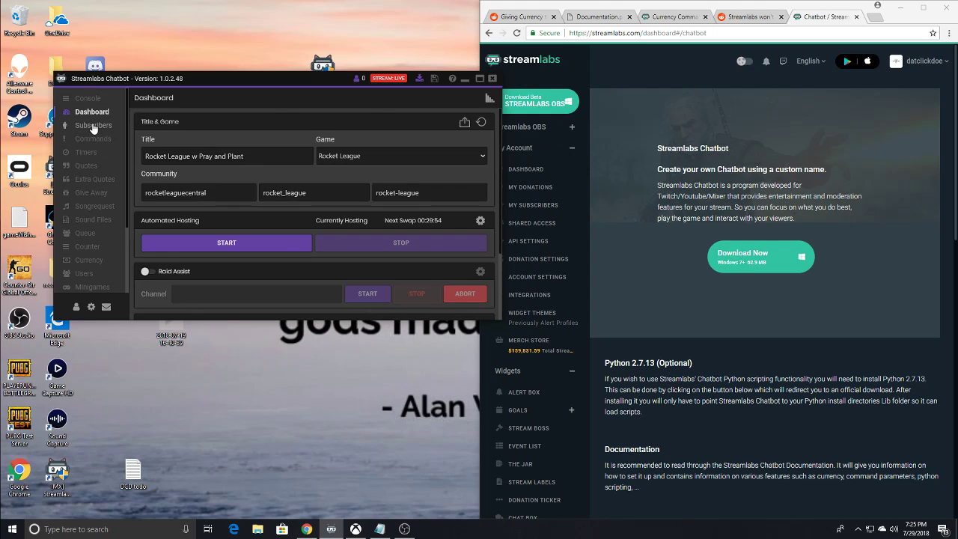
- View the Twitch subscribers list and open the list of chat commands
left_click(92, 126)
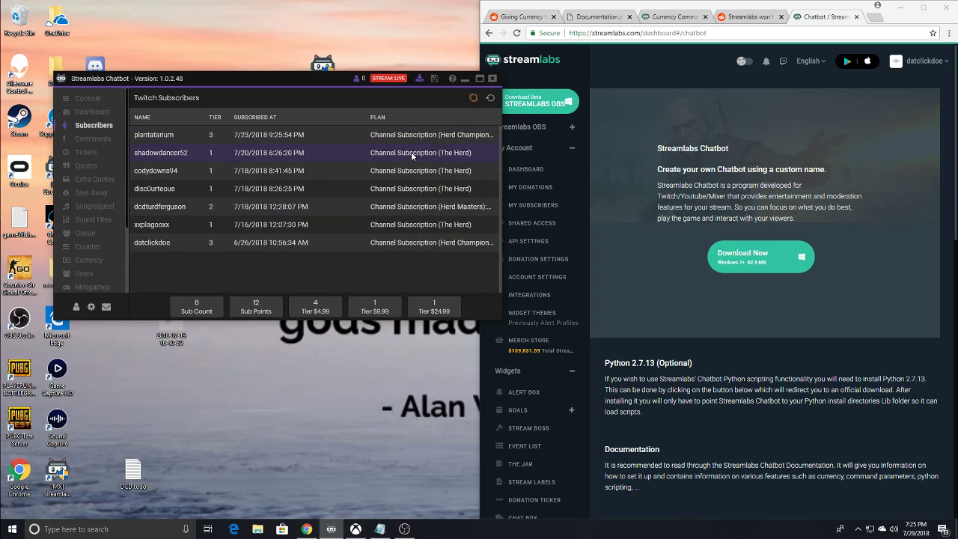
left_click(93, 140)
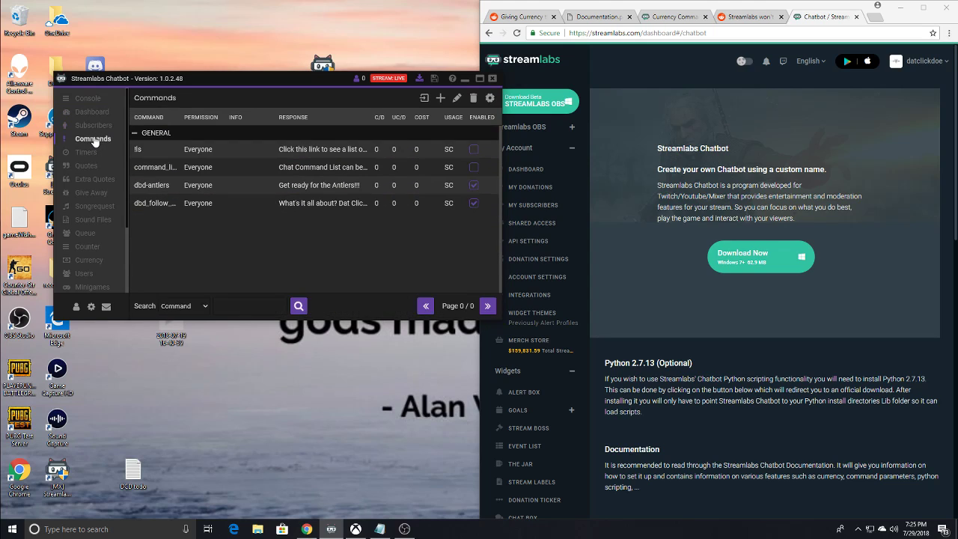
- Switch between the Timers and Commands sections, review the Global Command Settings, and return to the commands list
left_click(86, 152)
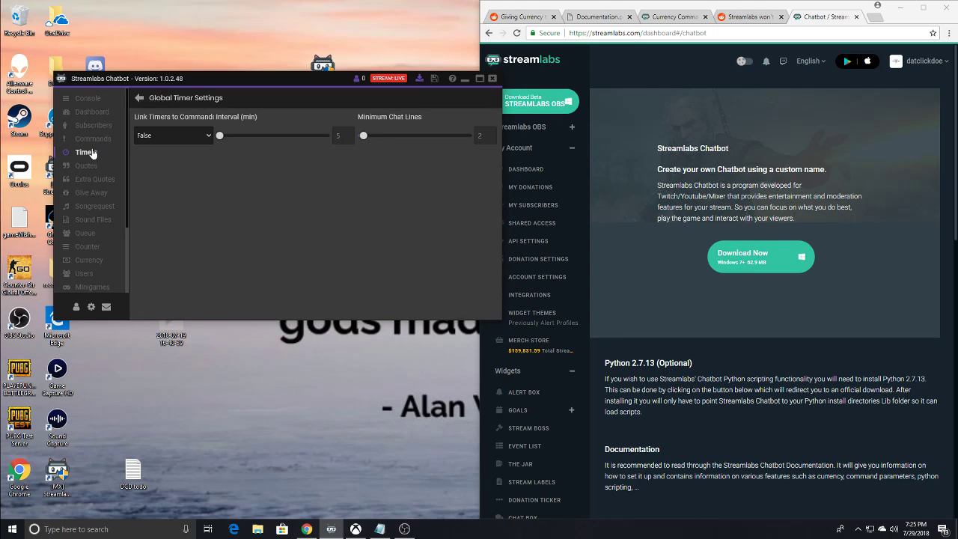
left_click(93, 140)
left_click(86, 152)
left_click(94, 140)
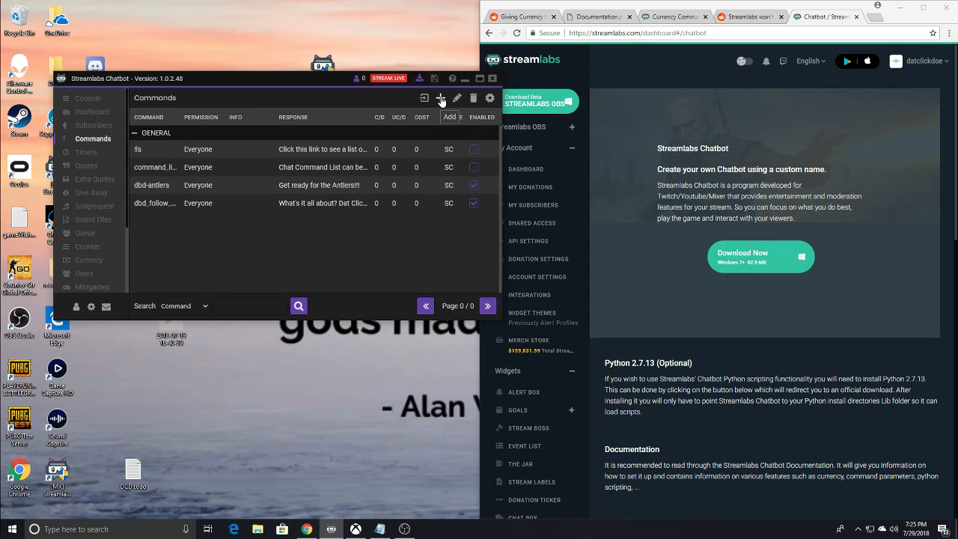
left_click(491, 99)
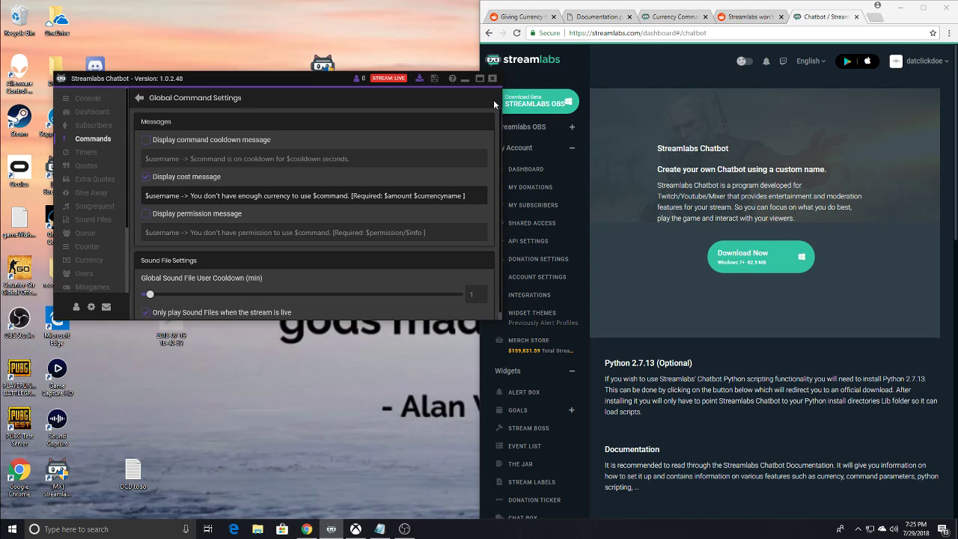
scroll(287, 153, "down", 1)
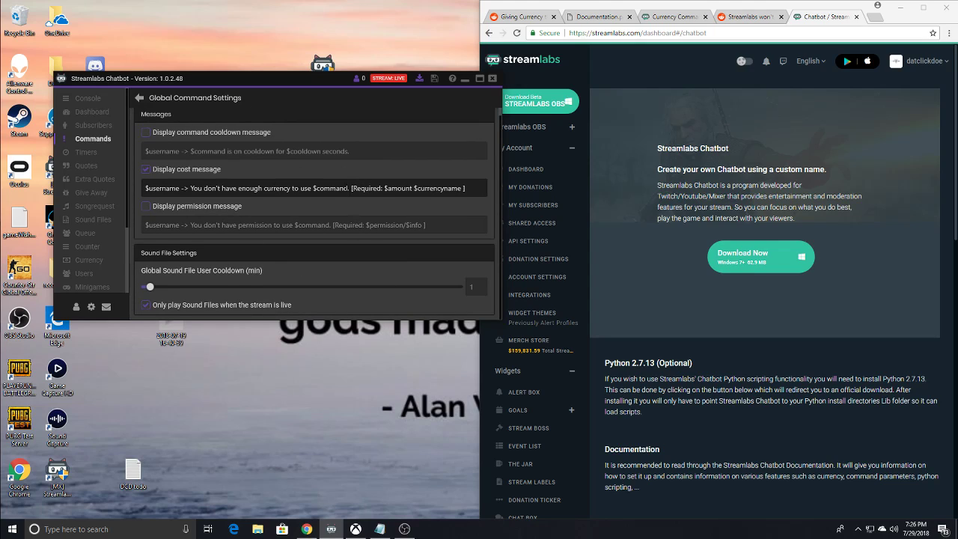
scroll(299, 209, "up", 1)
left_click(139, 97)
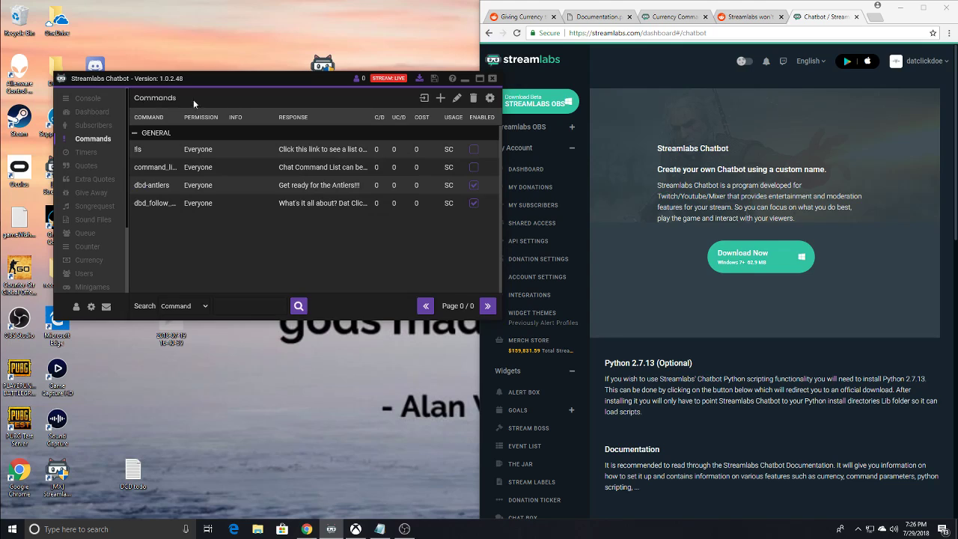
- View the edit form of the dbd-antlers command, and switch the first listed command's Enabled option on and off again
left_click(222, 185)
left_click(456, 98)
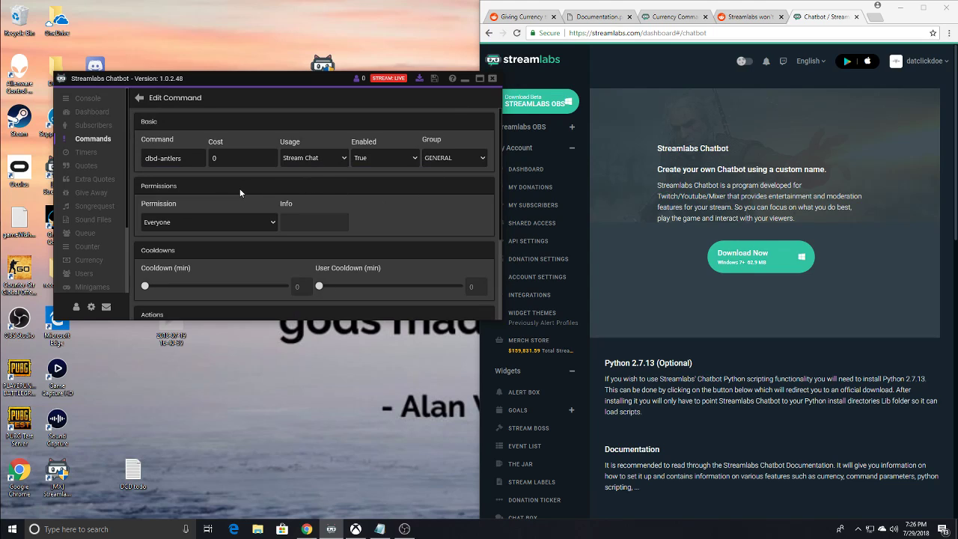
left_click(139, 98)
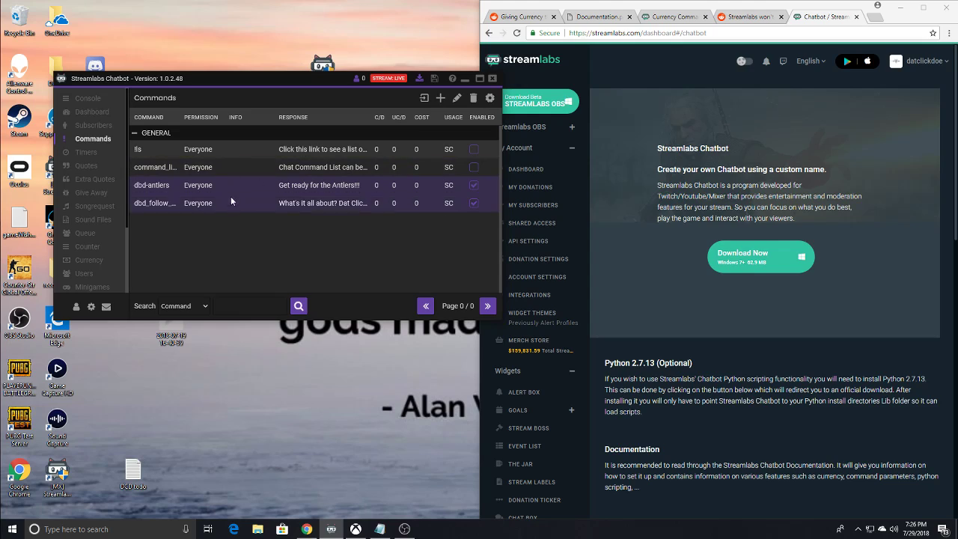
left_click(474, 150)
left_click(474, 151)
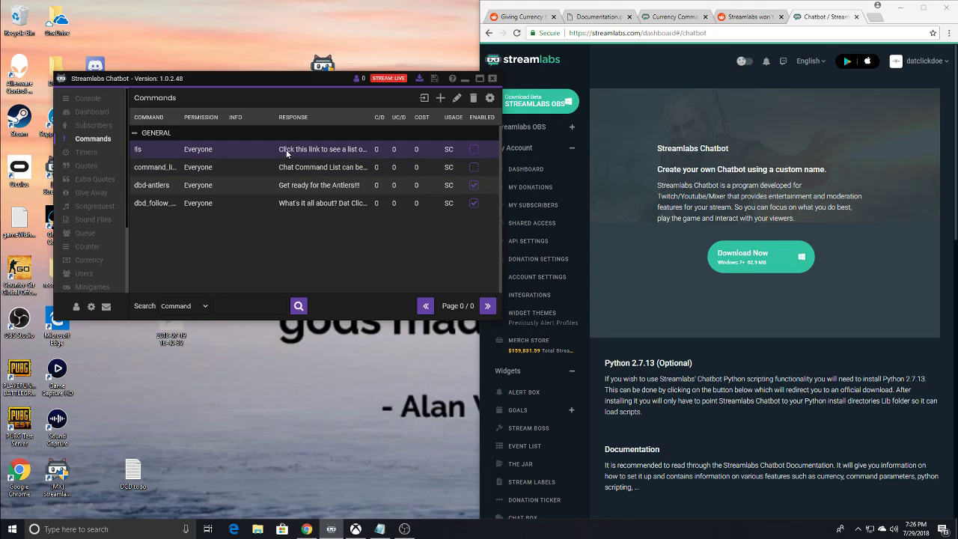
- Review the dbd-antlers command's basic settings, permissions, cooldowns and response, and submit the form without edits
left_click(210, 187)
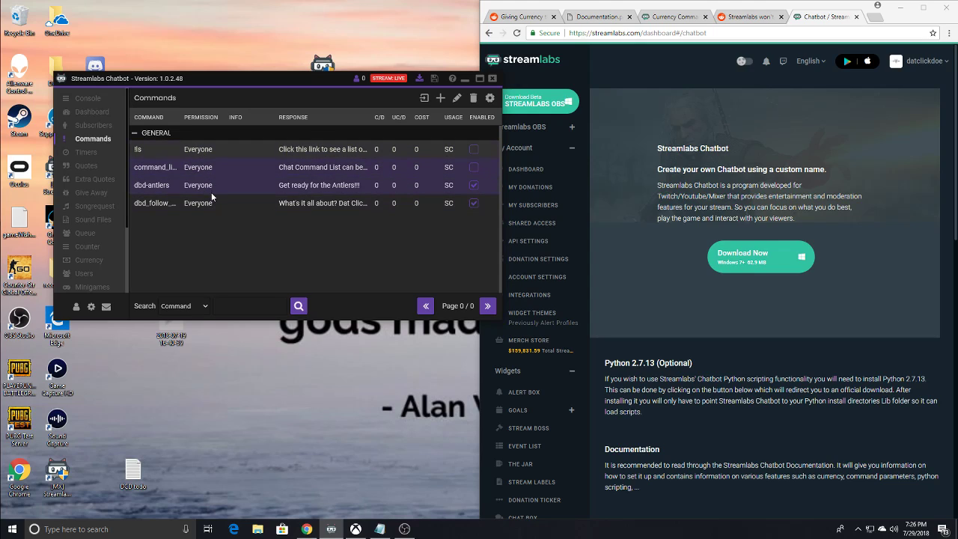
left_click(456, 99)
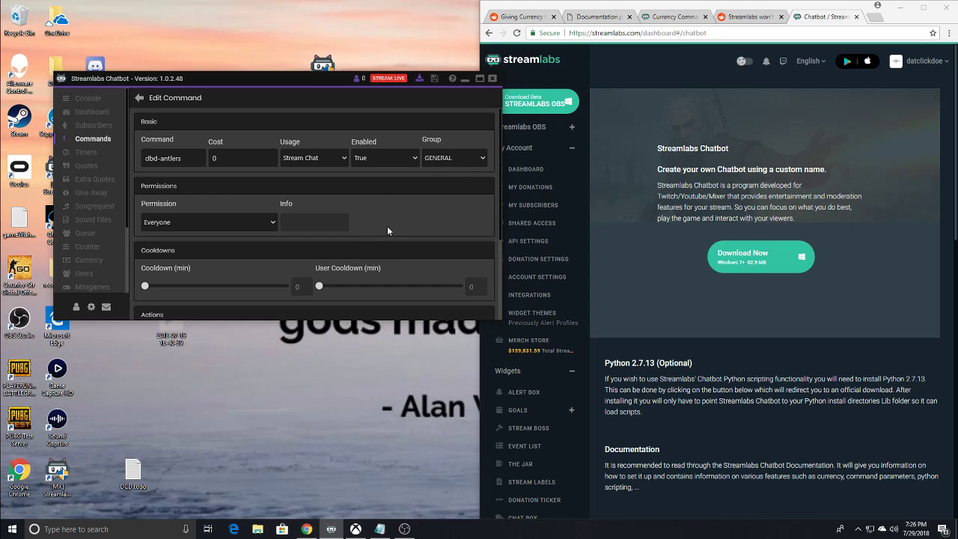
scroll(388, 227, "down", 3)
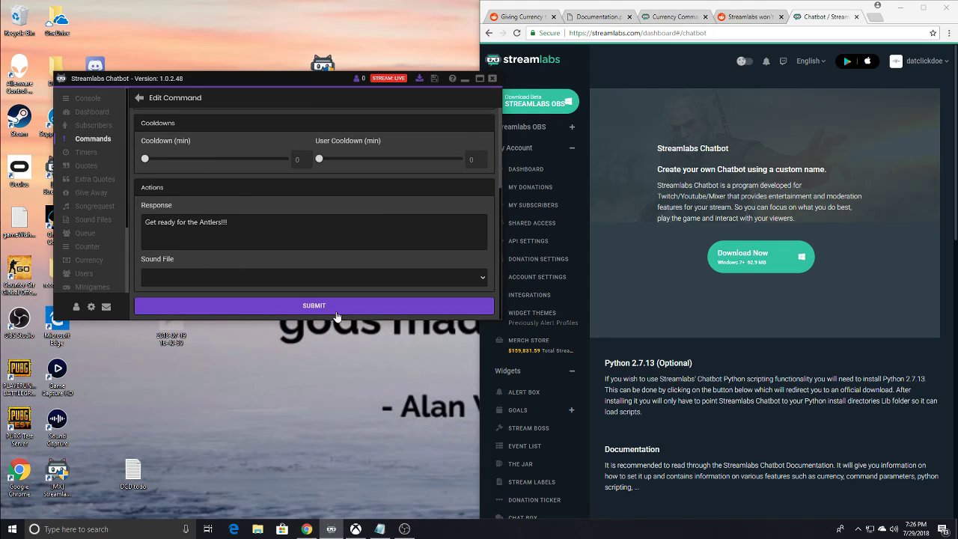
left_click(283, 307)
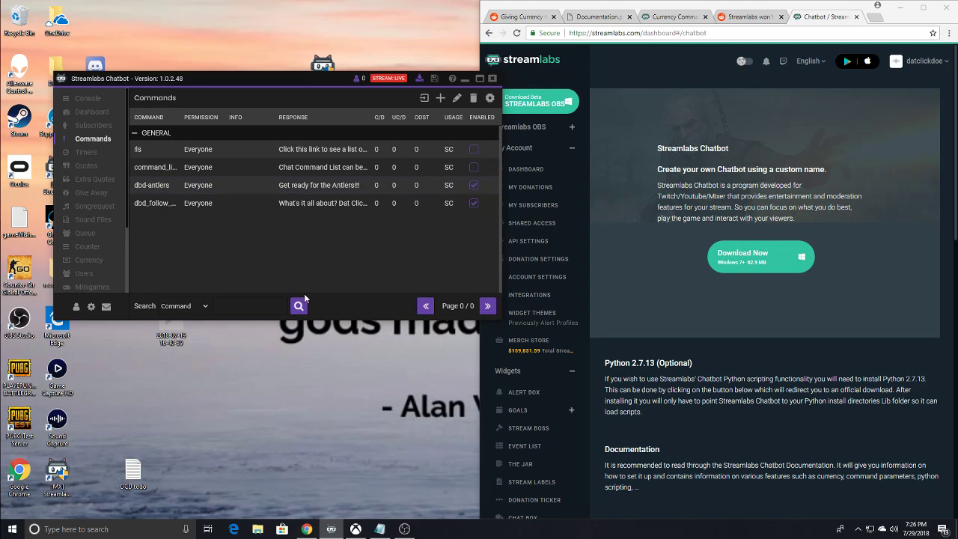
- Review the dbd_follow_us command's settings and response, and submit the form without edits
left_click(208, 203)
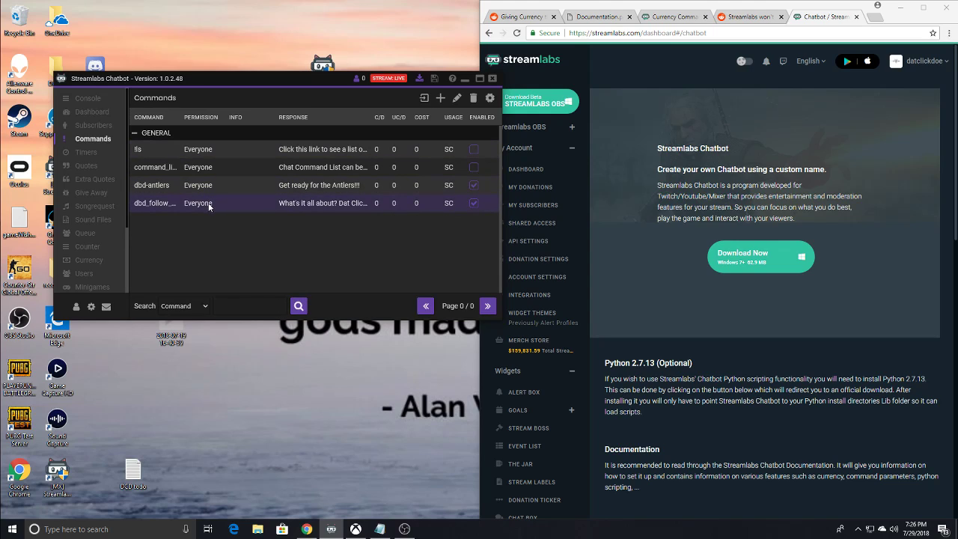
left_click(455, 100)
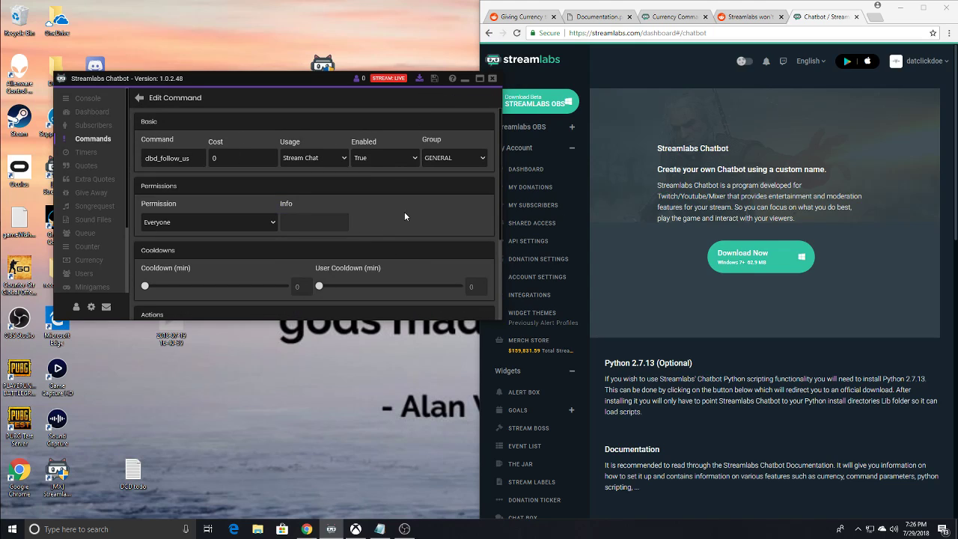
scroll(431, 203, "down", 4)
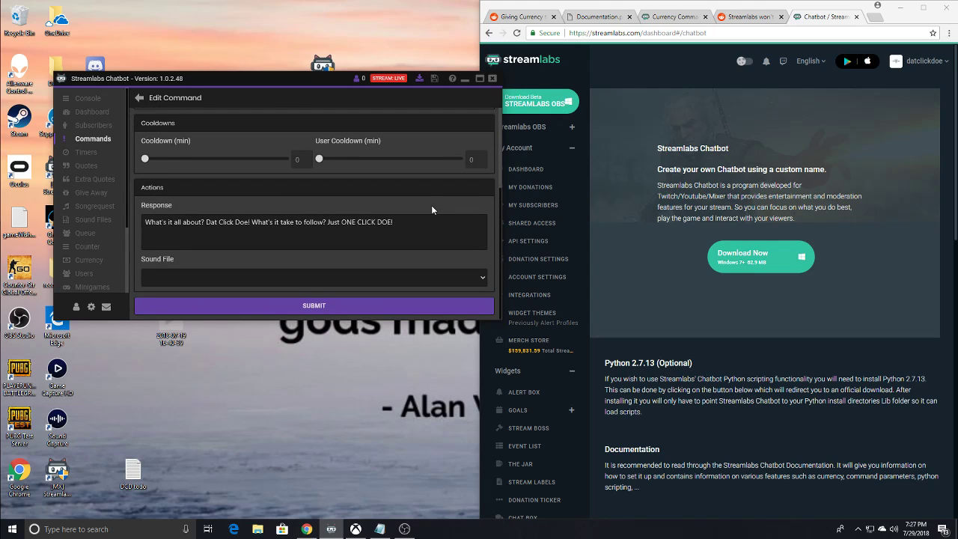
left_click(298, 307)
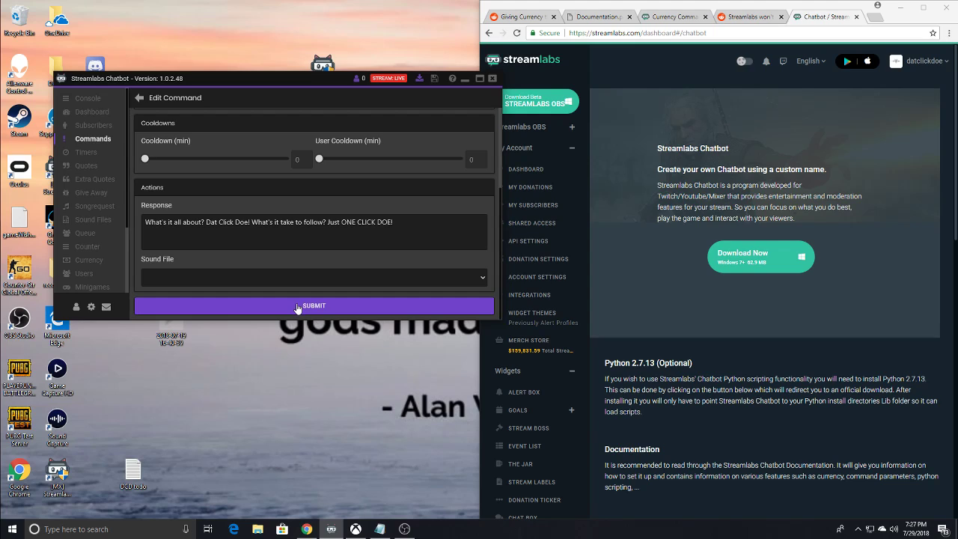
- Compare the timers with the matching chat commands and disable the dbd-antlers and dbd_follow_us commands
left_click(87, 152)
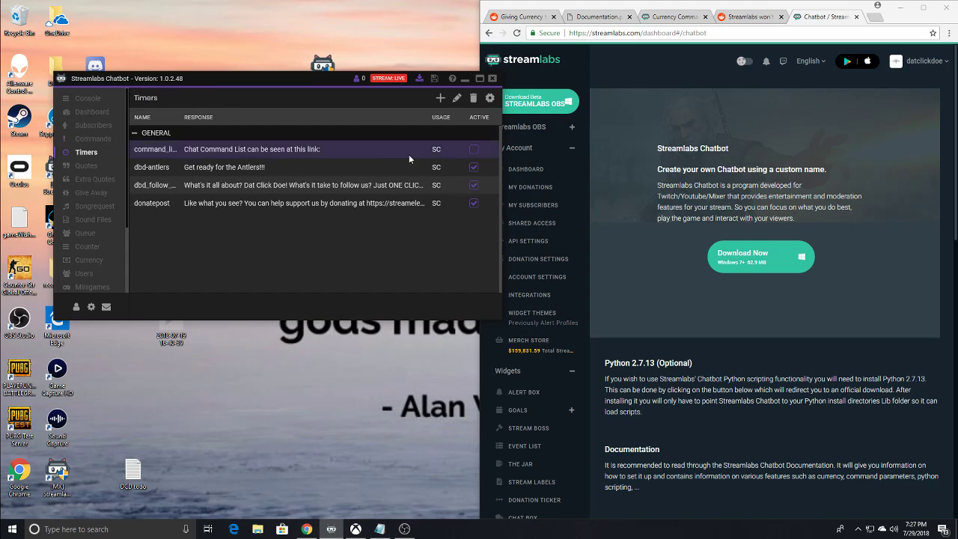
left_click(91, 140)
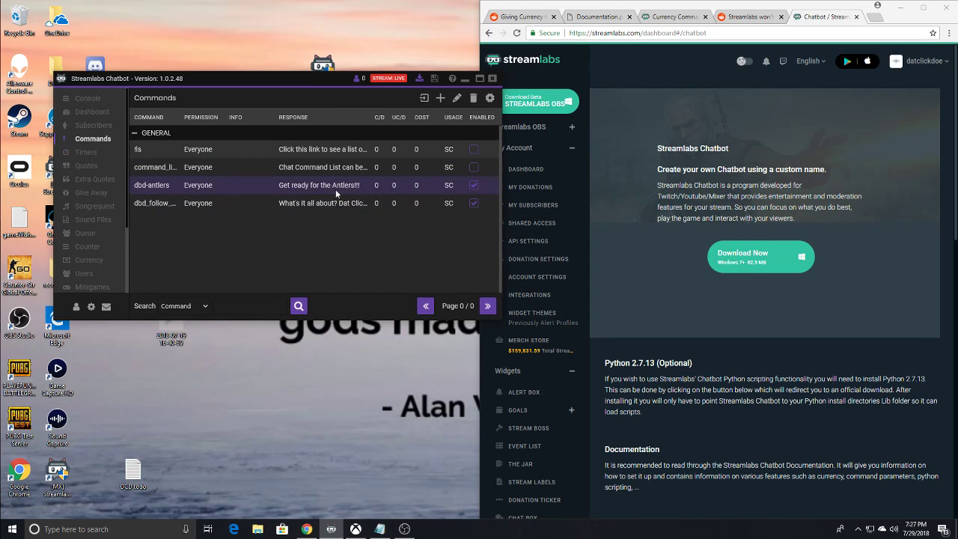
left_click(457, 100)
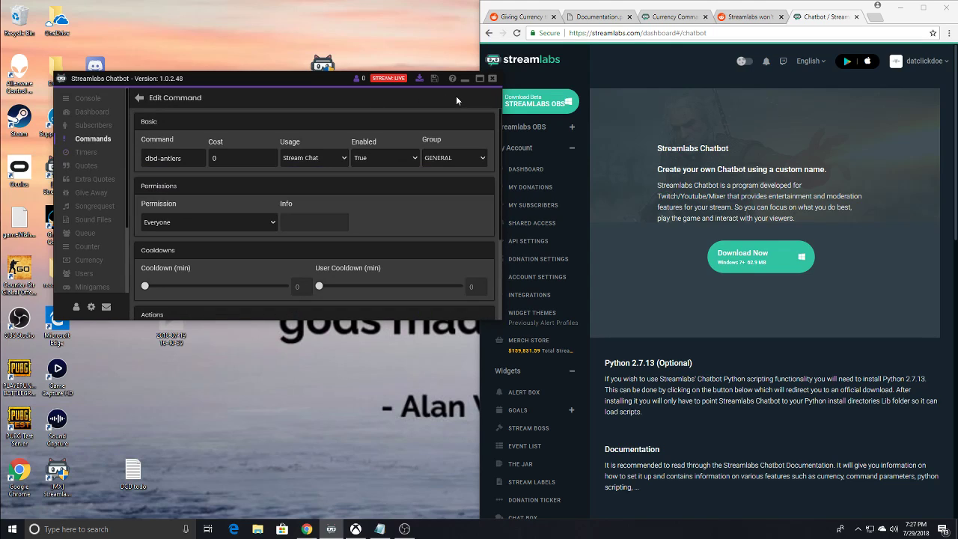
left_click(140, 98)
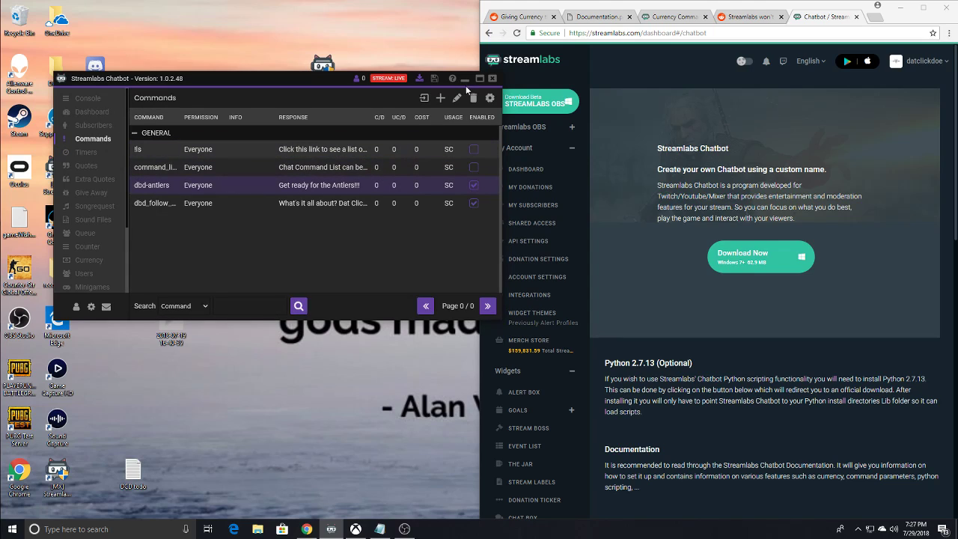
left_click(474, 186)
left_click(474, 205)
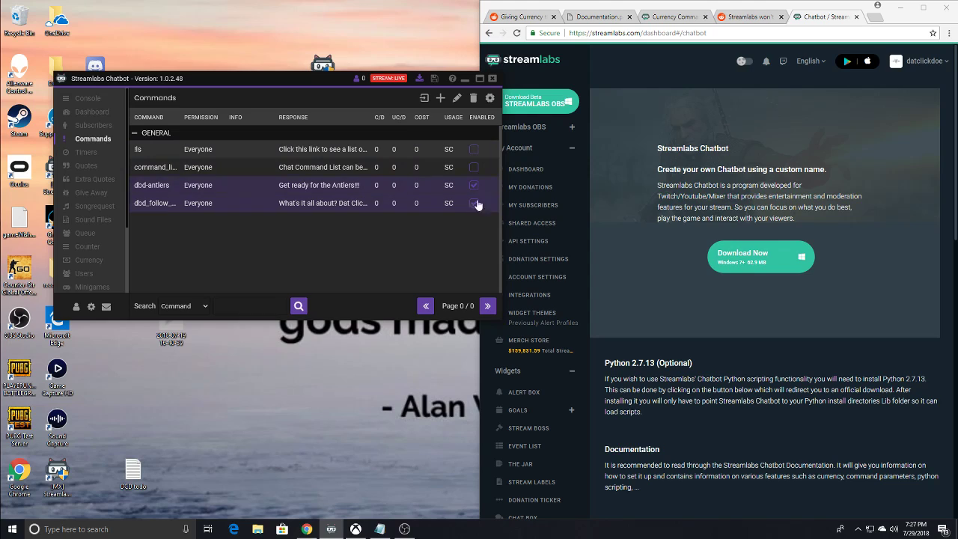
- Examine the timers list and the interval and minimum chat lines in the Global Timer Settings
left_click(90, 153)
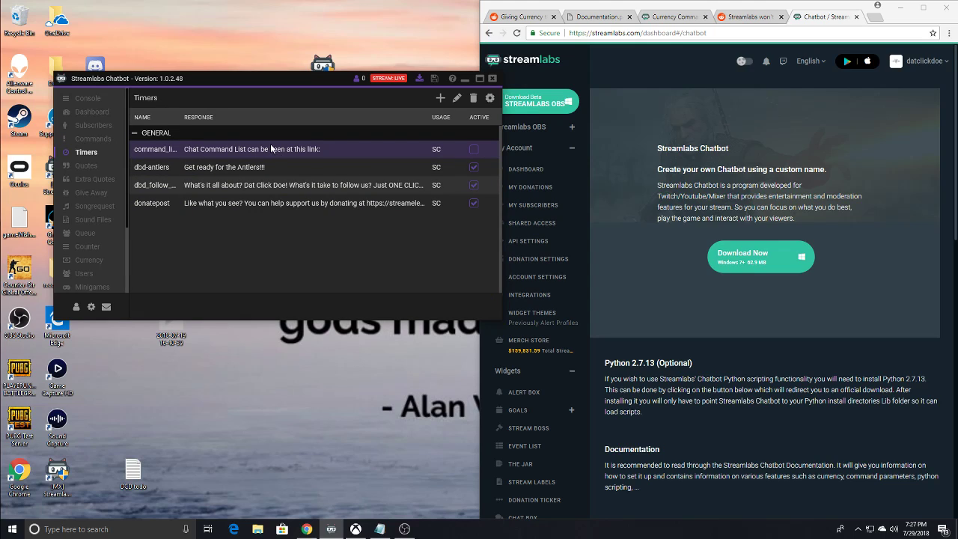
left_click(491, 99)
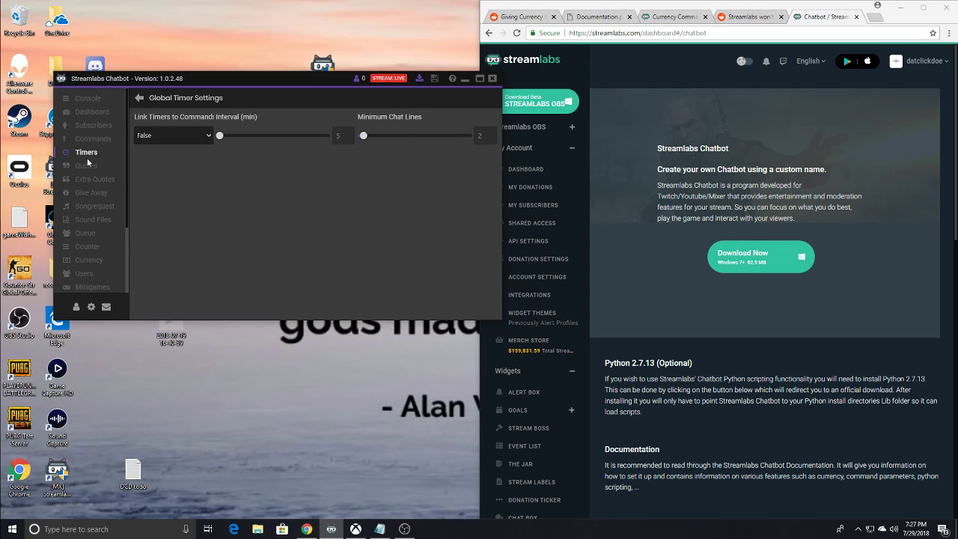
left_click(139, 97)
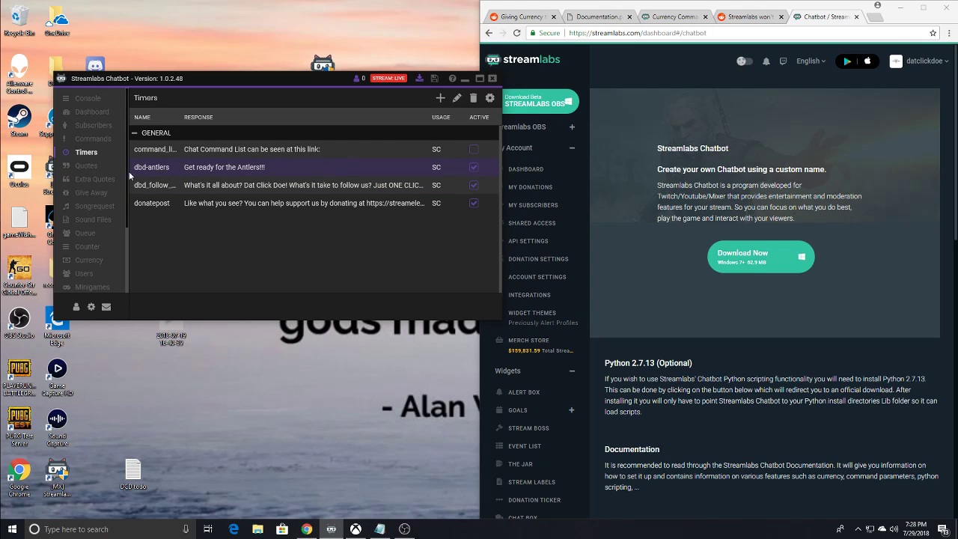
- Review the dbd-antlers timer's name, usage and response, and submit it without edits
left_click(456, 98)
left_click_drag(180, 138, 141, 147)
left_click_drag(179, 137, 129, 147)
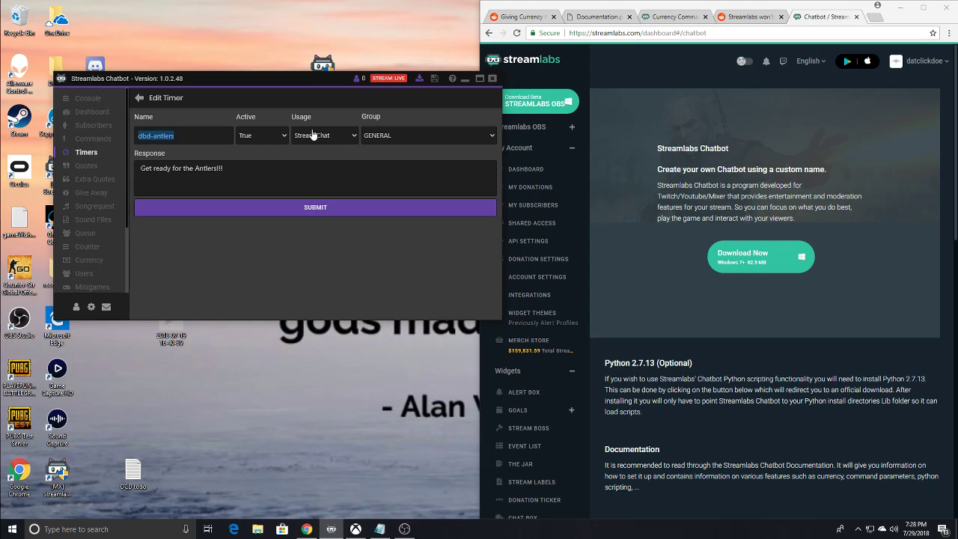
triple_click(315, 174)
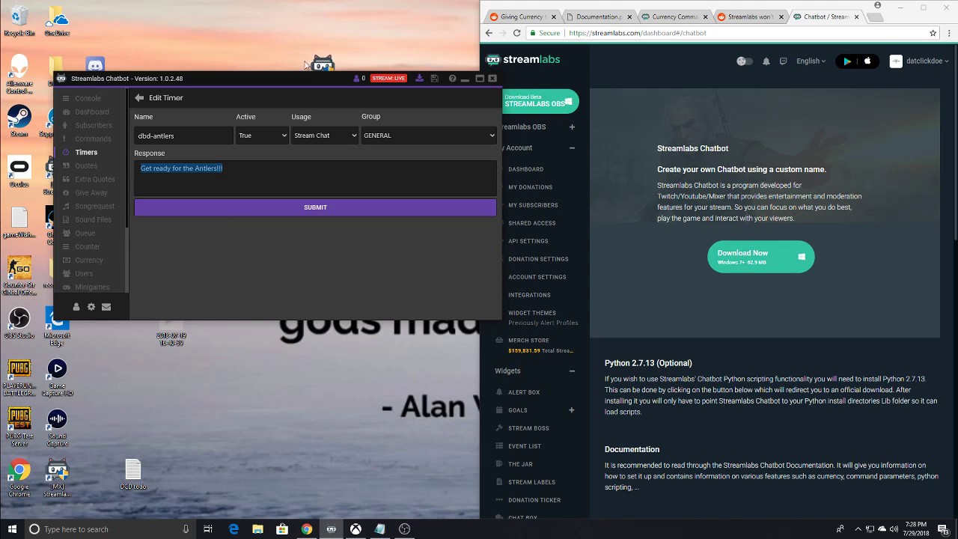
left_click(136, 99)
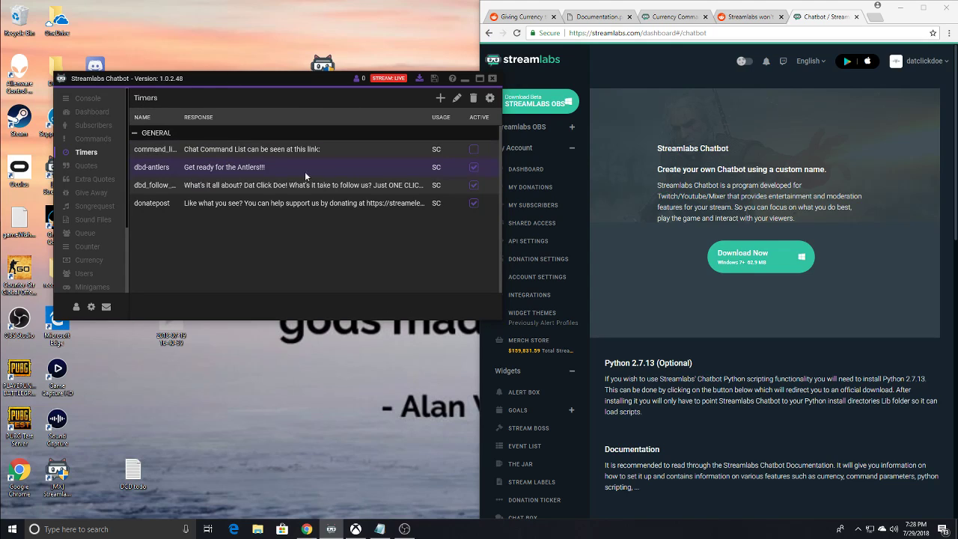
left_click(457, 98)
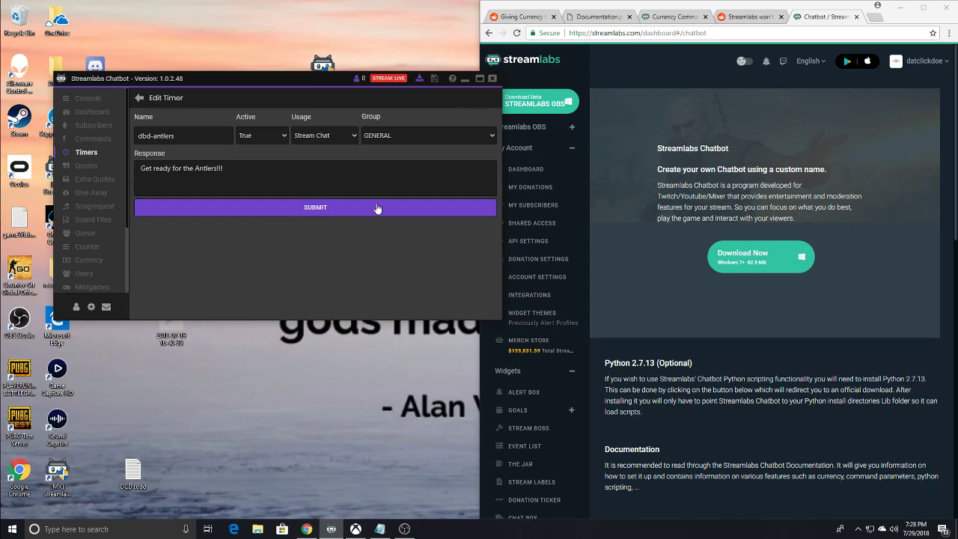
left_click(321, 208)
- Review the dbd_follow_us and donatepost timers' responses, submitting each without edits
left_click(265, 187)
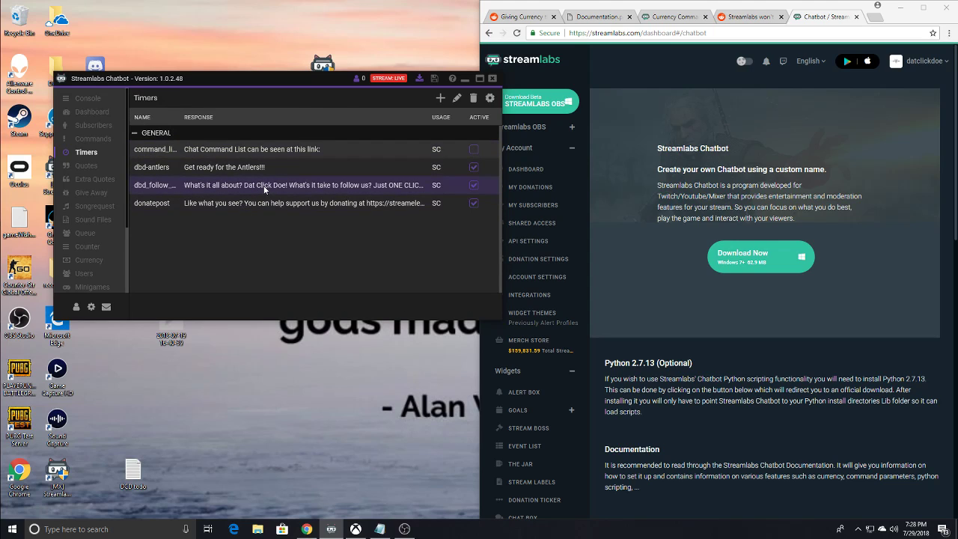
left_click(456, 98)
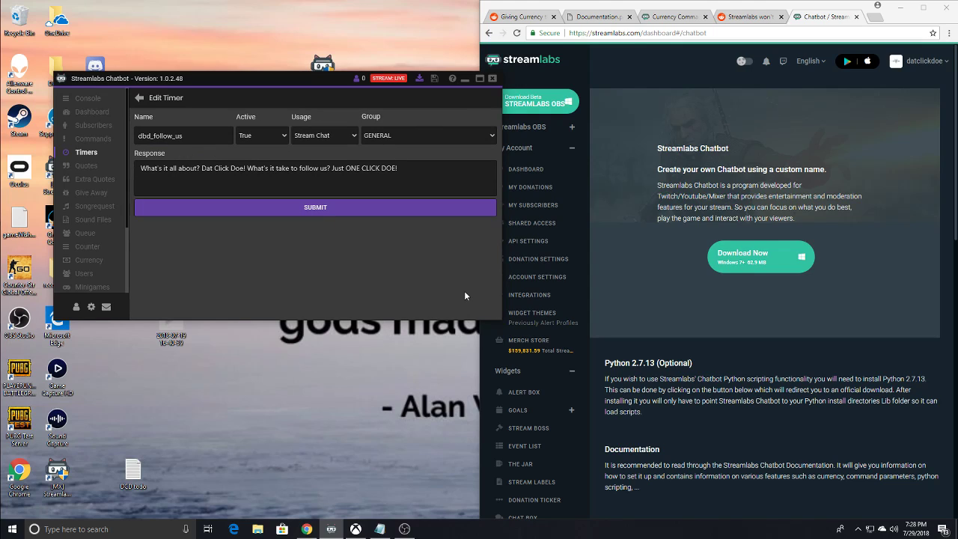
left_click(332, 210)
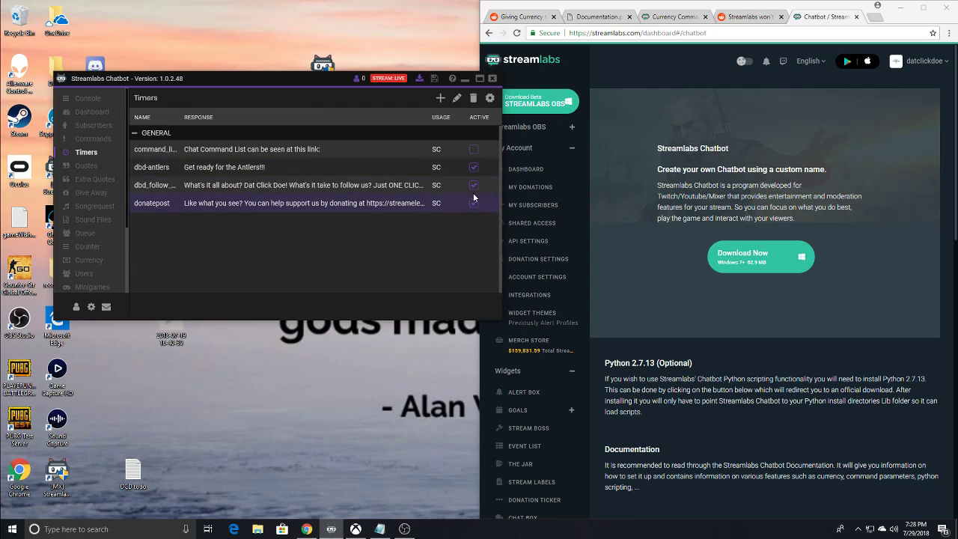
left_click(456, 98)
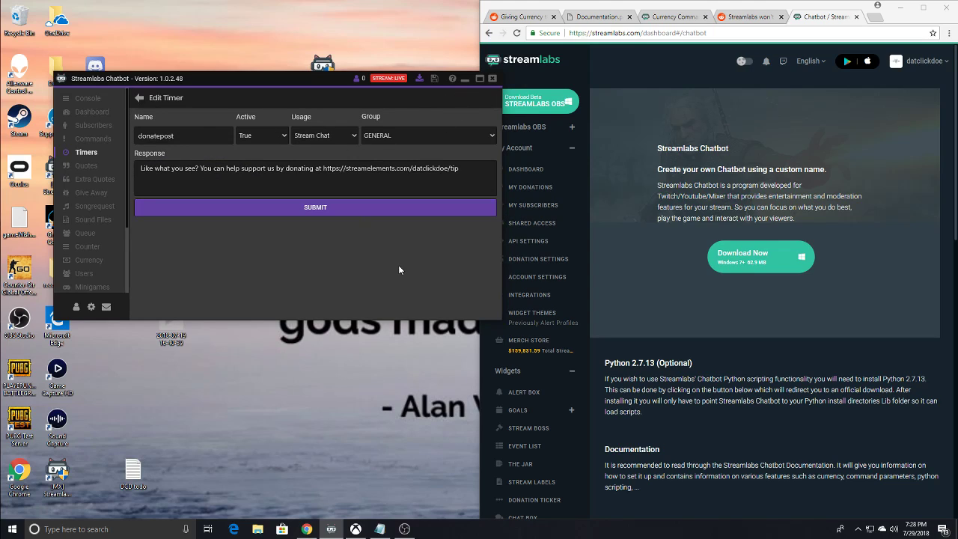
left_click(336, 216)
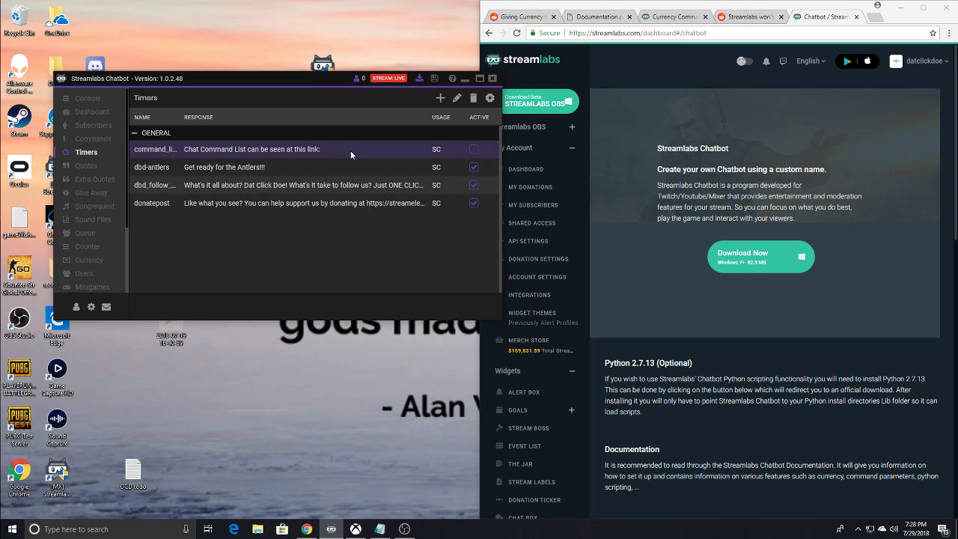
- Move the chatbot window higher on the desktop and look through the Quotes, Extra Quotes, Songrequest and Give Away sections
left_click_drag(263, 78, 250, 48)
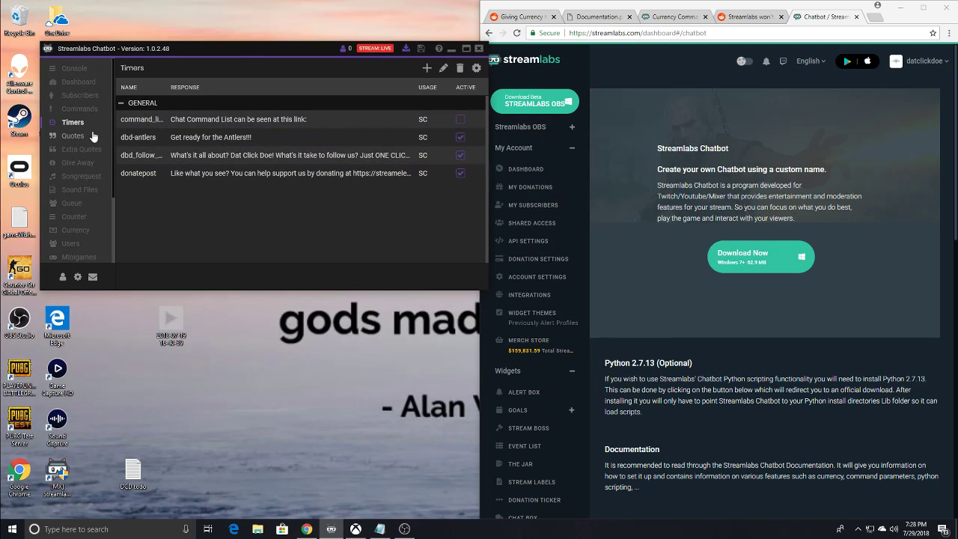
left_click(78, 138)
left_click(81, 151)
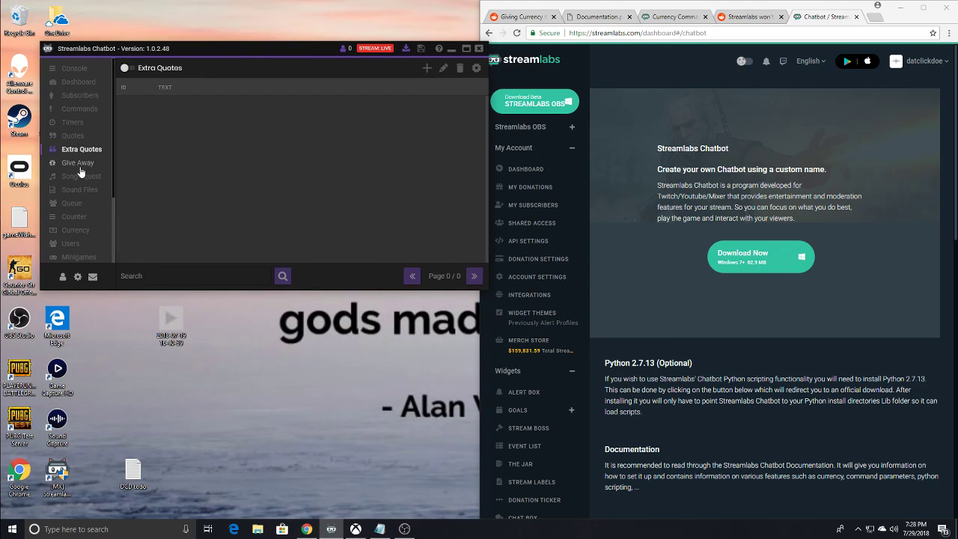
left_click(80, 164)
left_click(56, 178)
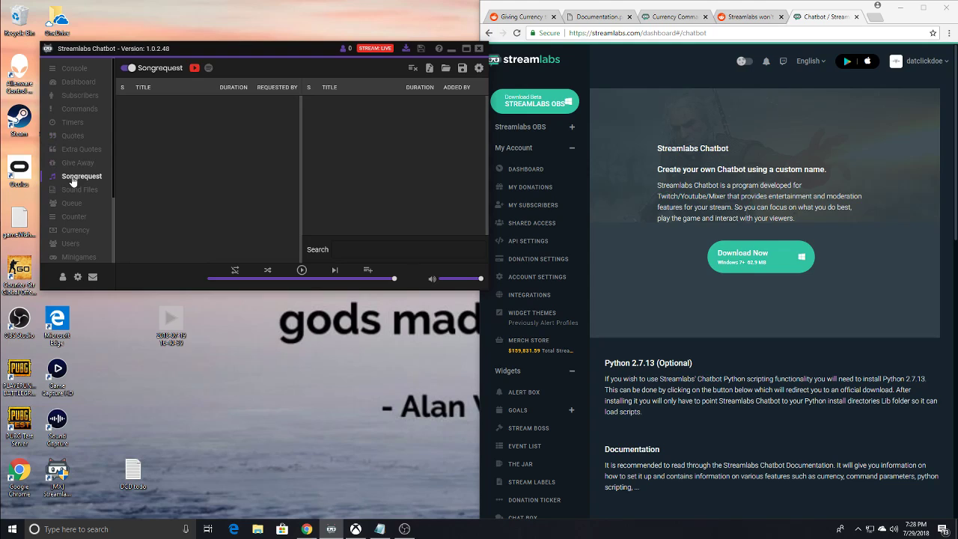
left_click(75, 163)
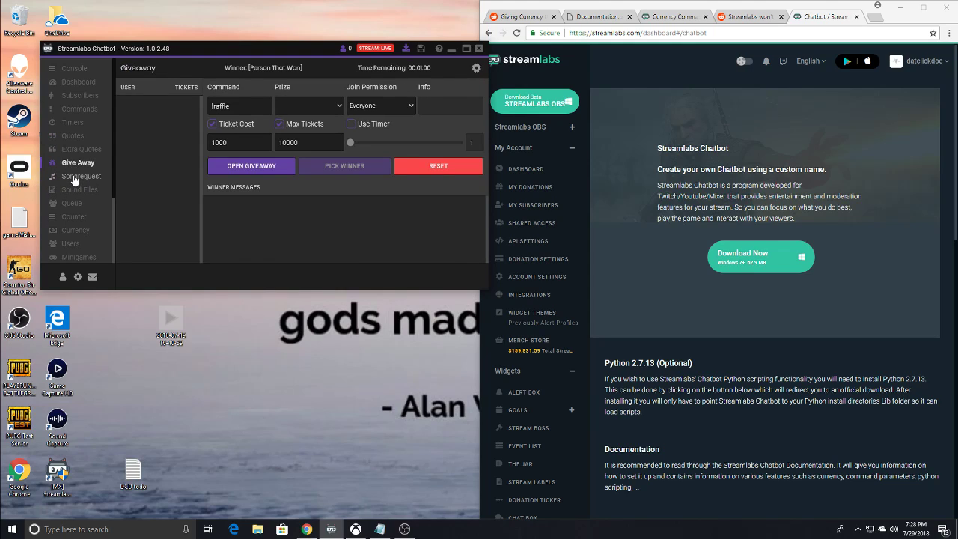
- Look through the Songrequest, Sound Files, Queue and Counter sections of the chatbot
left_click(77, 177)
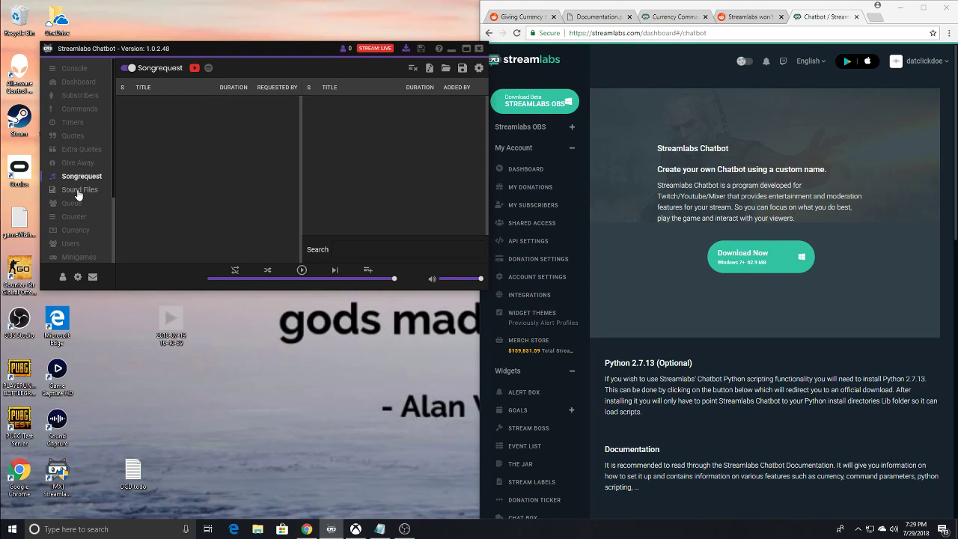
left_click(81, 191)
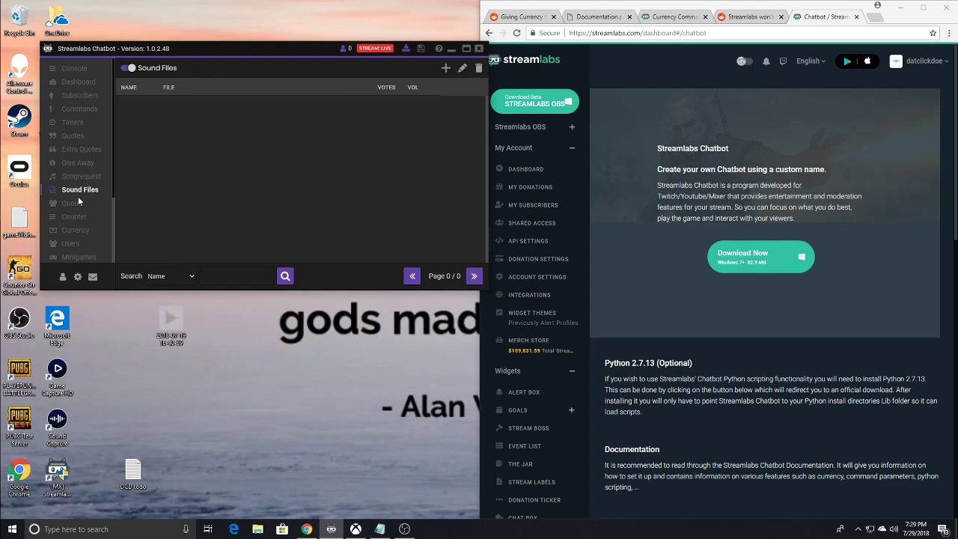
left_click(74, 203)
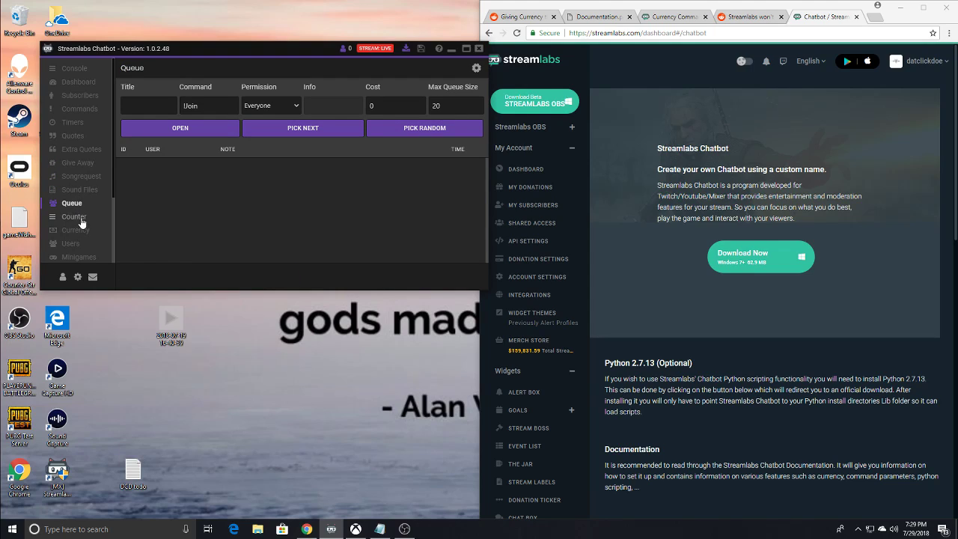
left_click(78, 217)
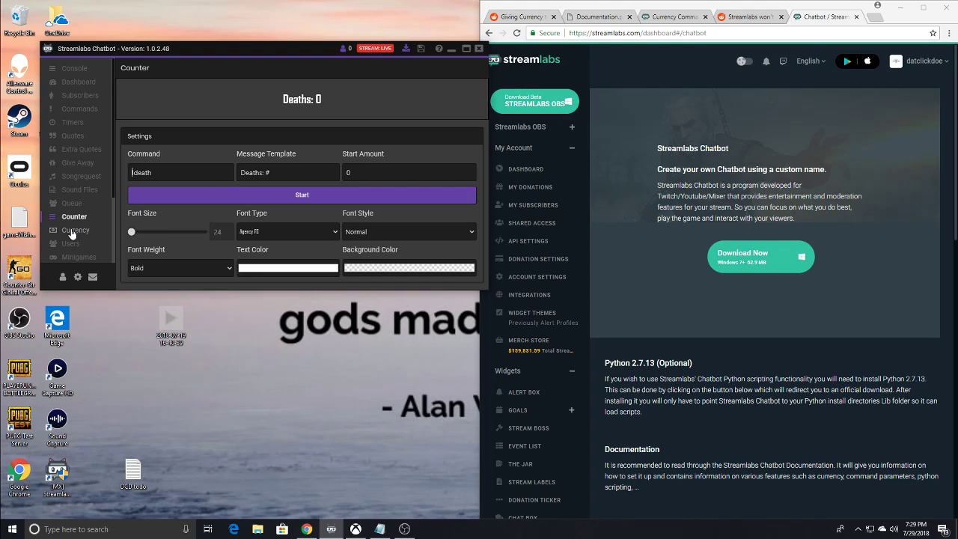
- Open the Currency section, switch the currency feature off and back on, and move the chatbot window slightly
left_click(72, 231)
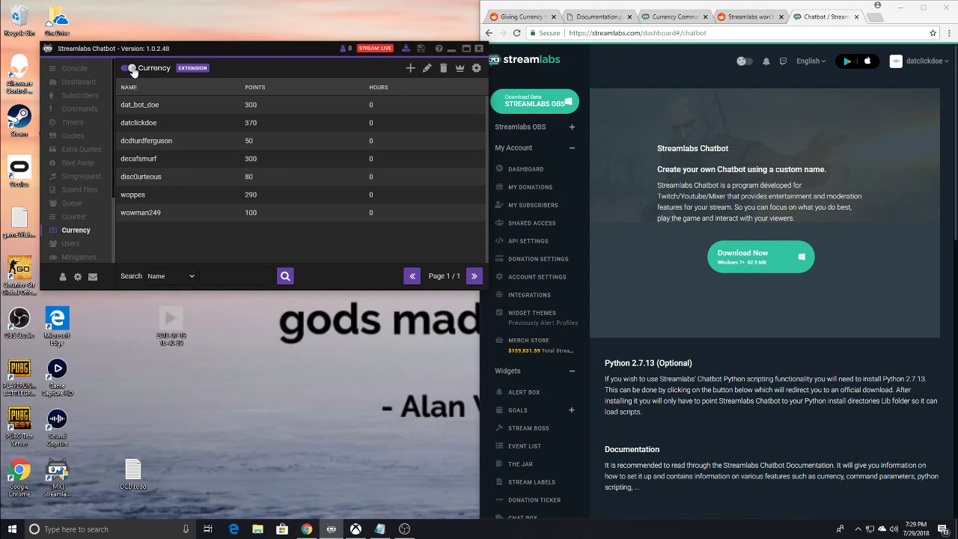
left_click(131, 69)
left_click(134, 69)
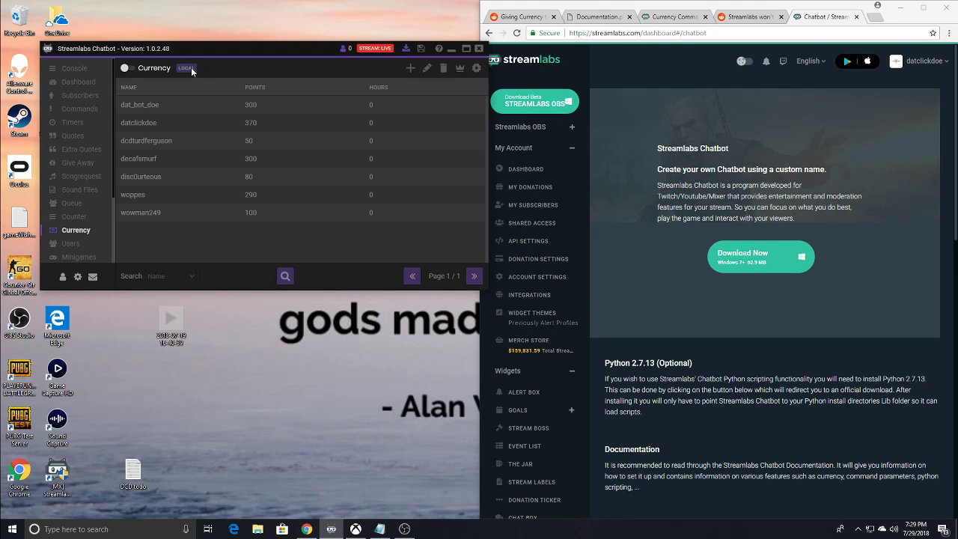
left_click_drag(186, 52, 167, 60)
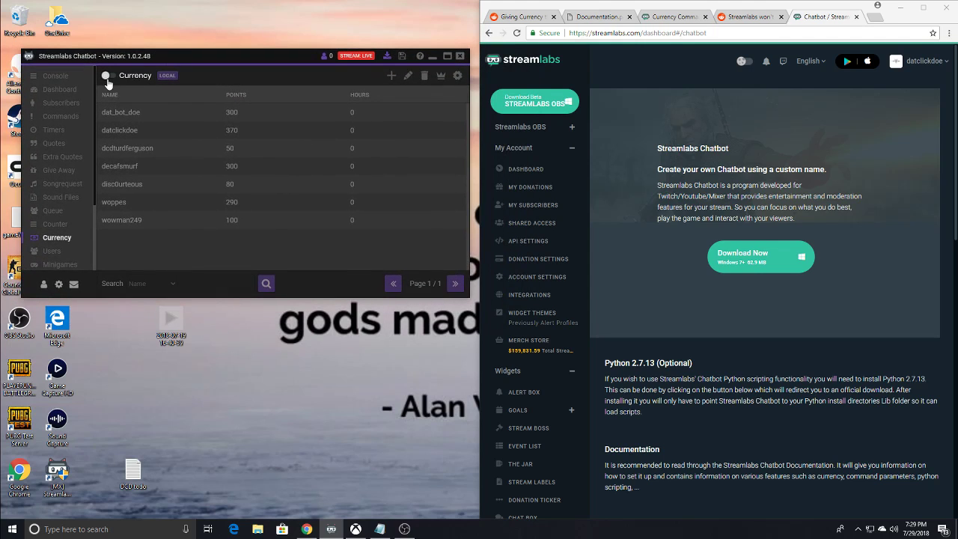
left_click(106, 76)
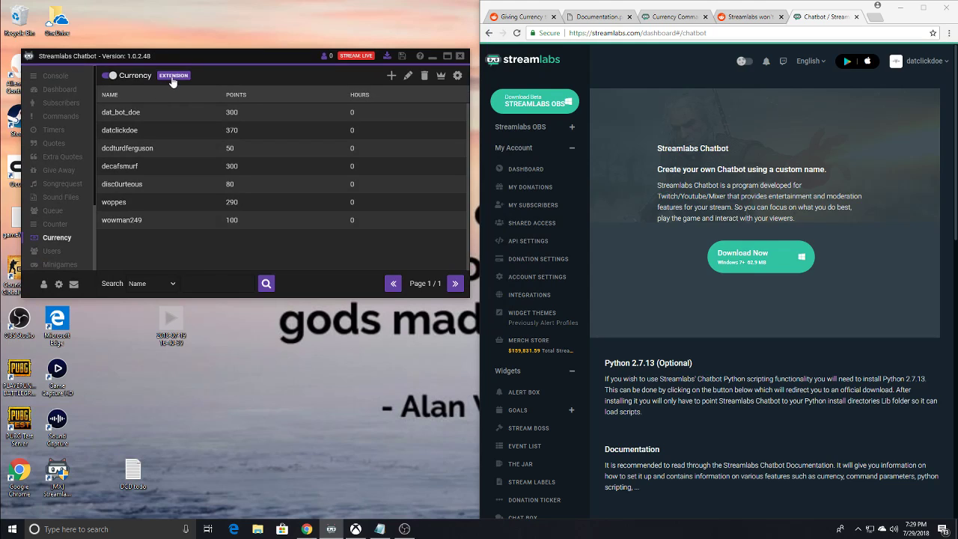
- Toggle the currency feature off and on again, try switching it from Extension to Local, and decline the local currency warning
left_click(109, 78)
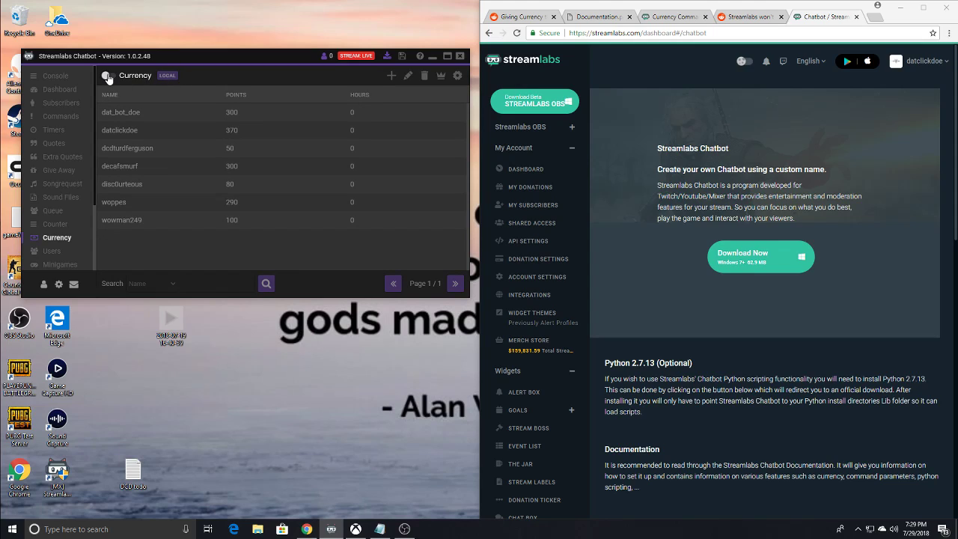
left_click(109, 76)
left_click(166, 78)
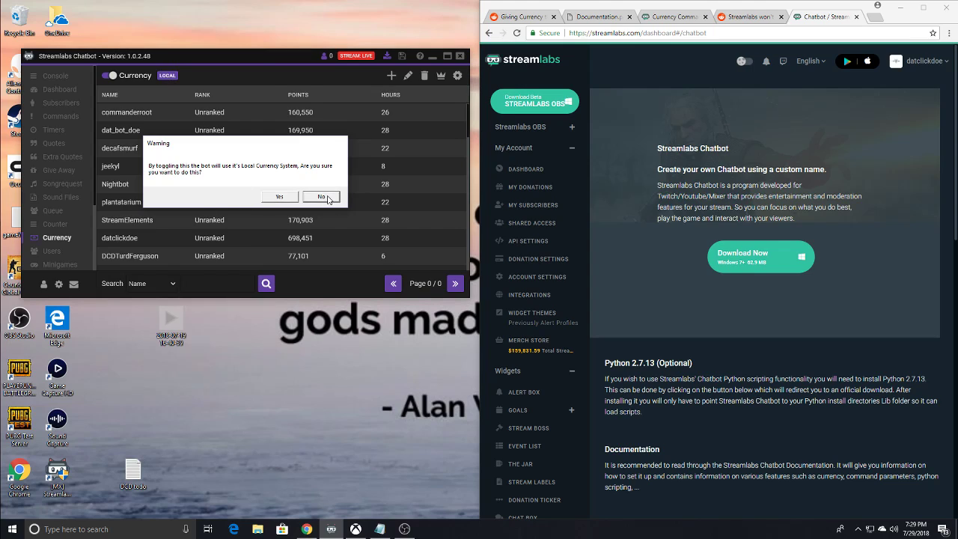
left_click(321, 197)
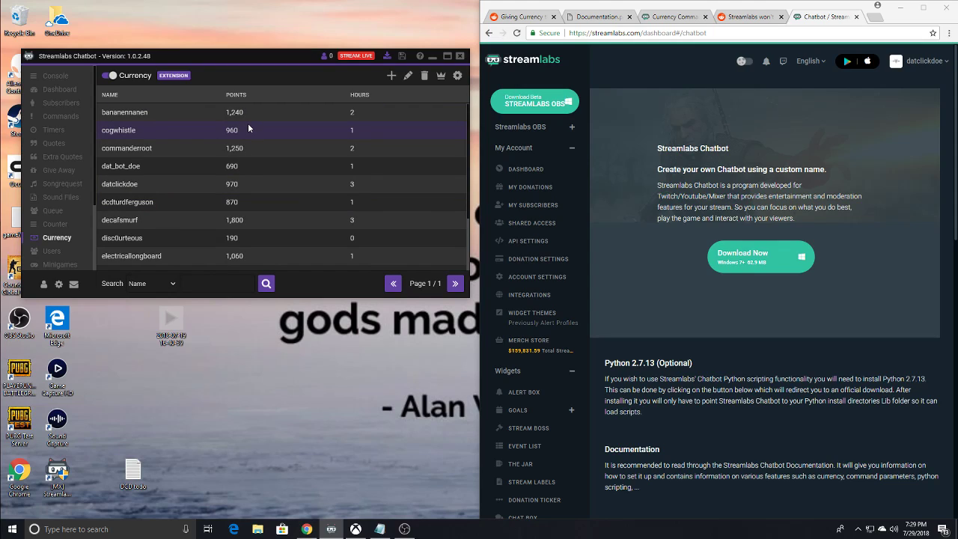
- Bring the chatbot window fully into view and open the Twitch extension's Overlays & Loyalty page in the Streamlabs dashboard
scroll(60, 184, "down", 3)
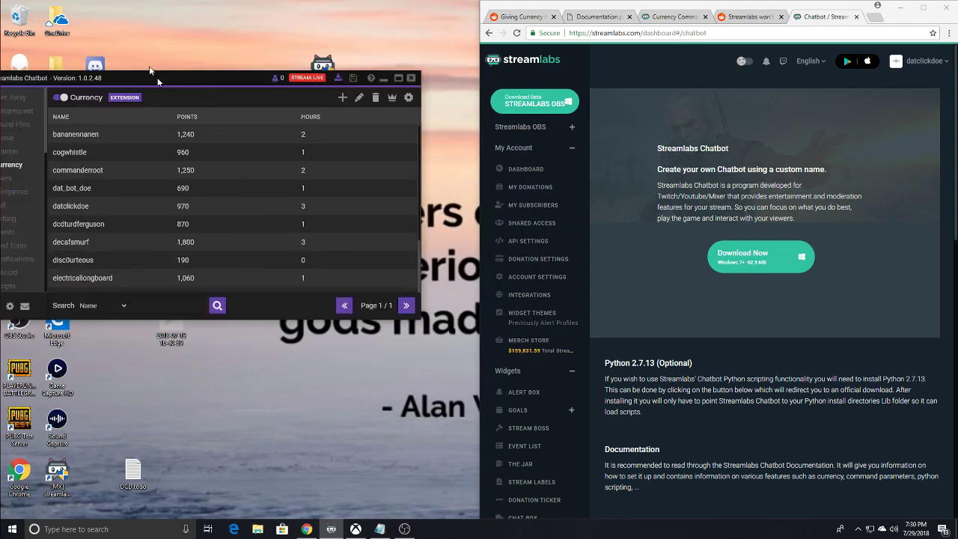
left_click_drag(172, 103, 232, 43)
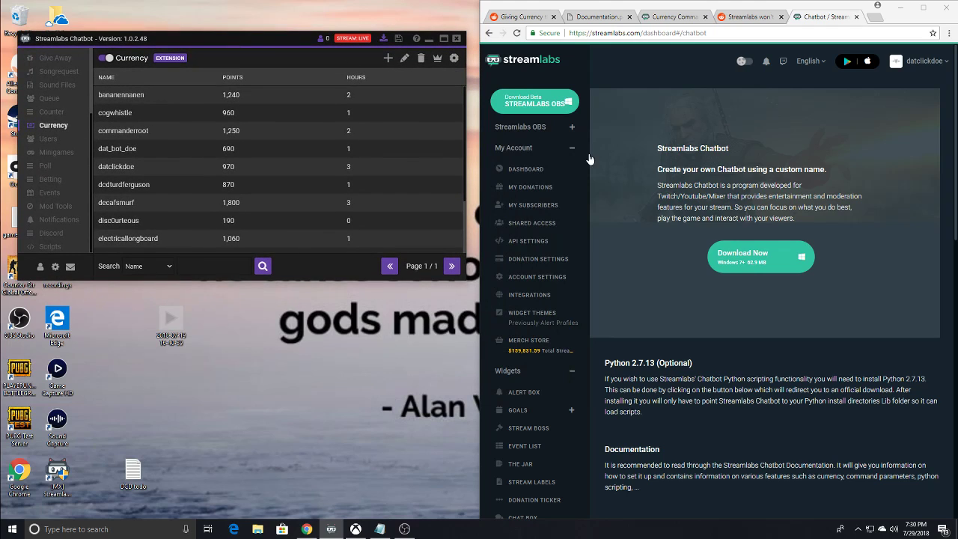
scroll(574, 253, "down", 4)
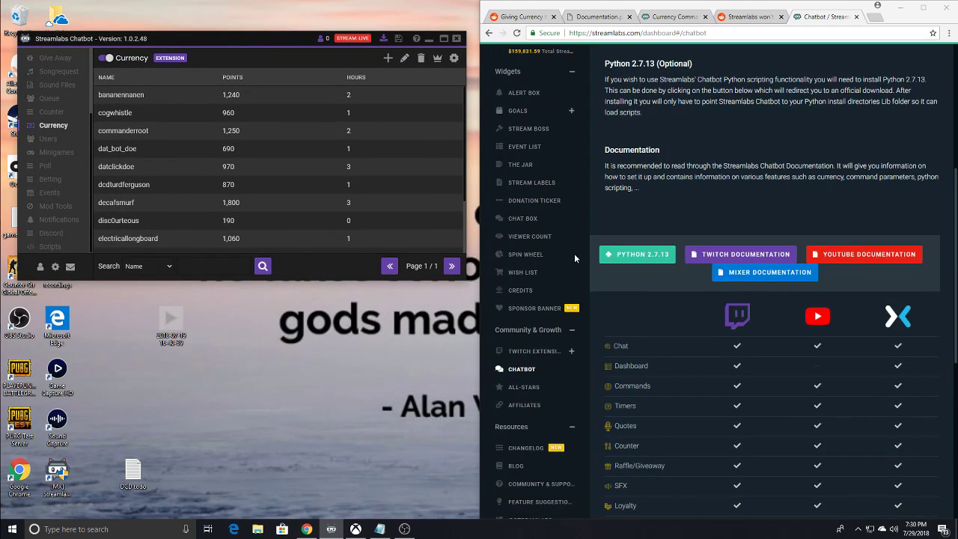
scroll(545, 277, "down", 3)
scroll(546, 283, "up", 2)
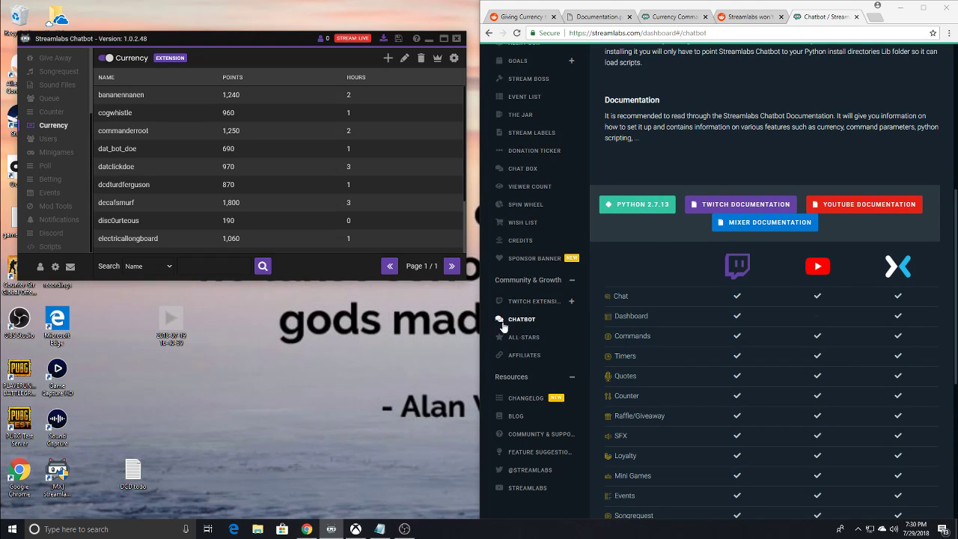
left_click(520, 302)
left_click(539, 318)
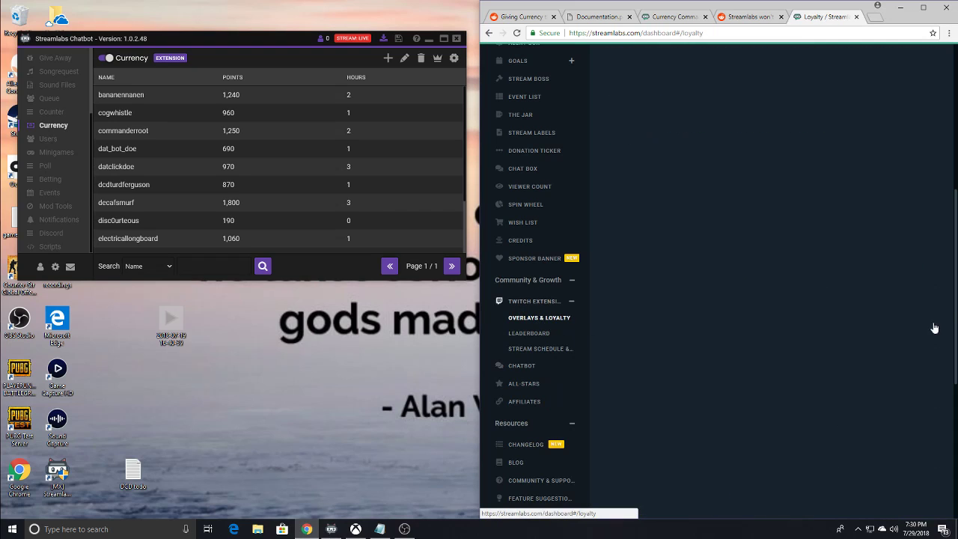
- Examine the viewers' points under Manage Users on the loyalty page, and return to the dashboard's Chatbot page
scroll(723, 238, "up", 4)
scroll(722, 238, "up", 1)
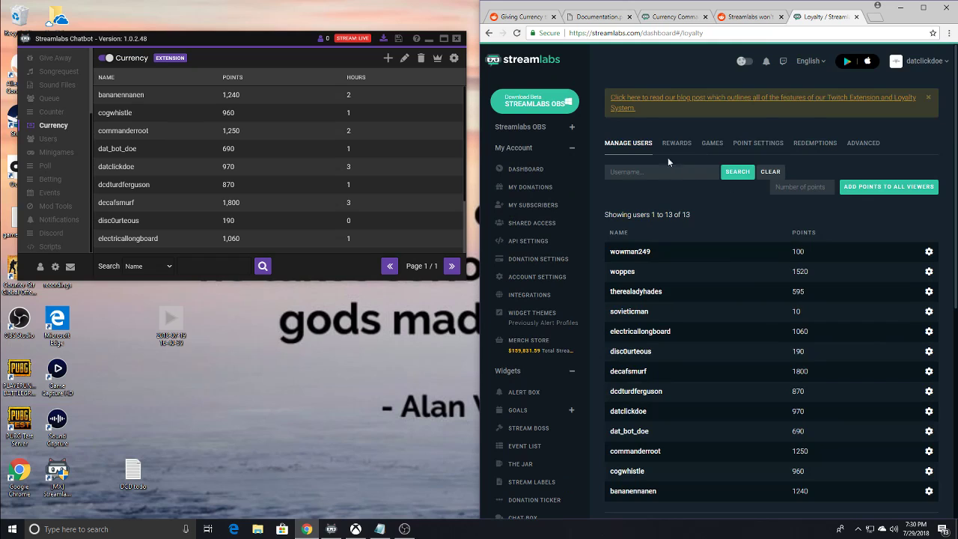
scroll(544, 336, "down", 4)
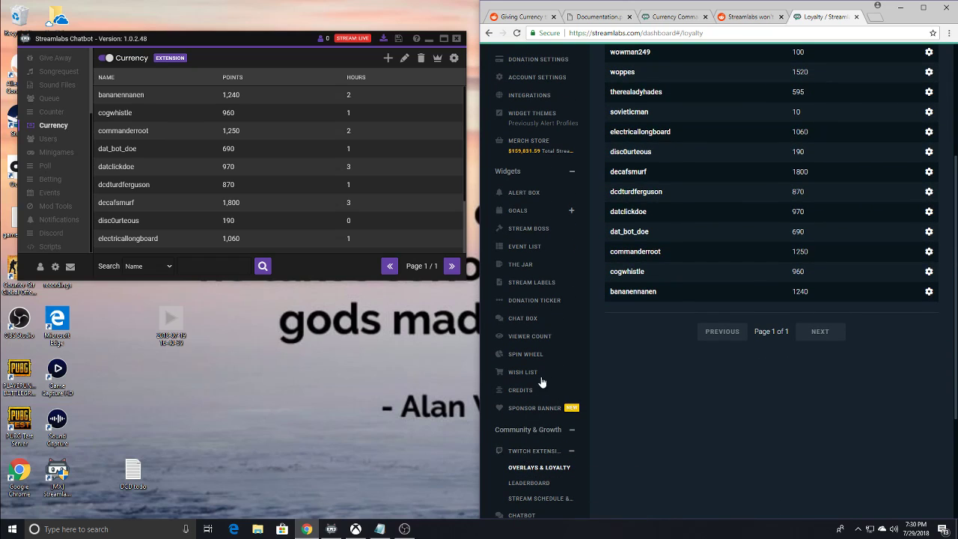
scroll(541, 379, "up", 4)
scroll(545, 379, "down", 4)
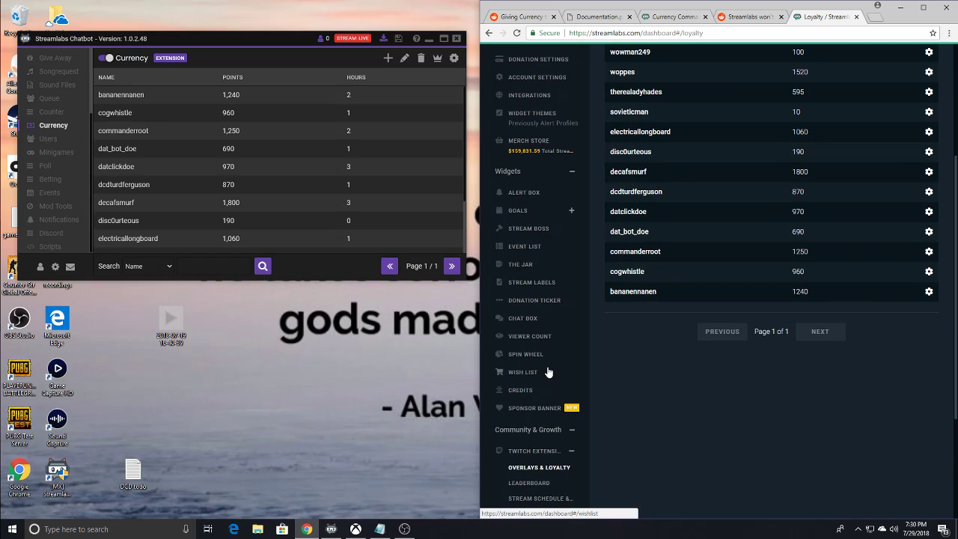
scroll(548, 372, "down", 3)
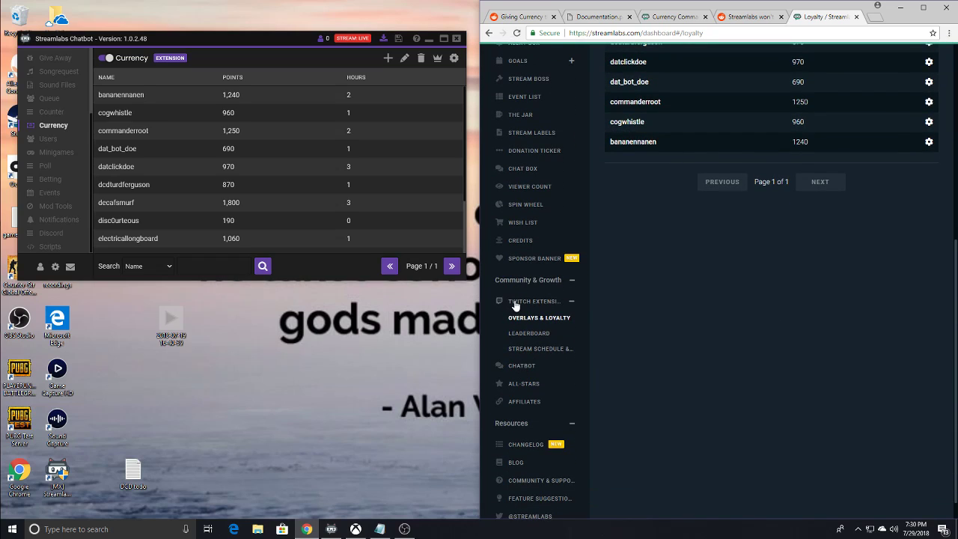
left_click(525, 366)
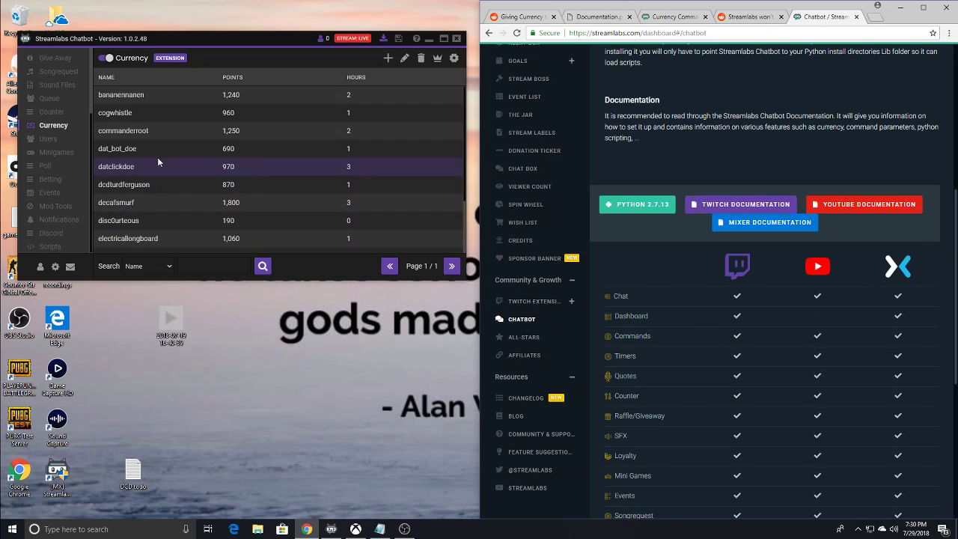
- Look through the chatbot's Users list with its editor, regular, raids and last-seen columns
left_click(48, 138)
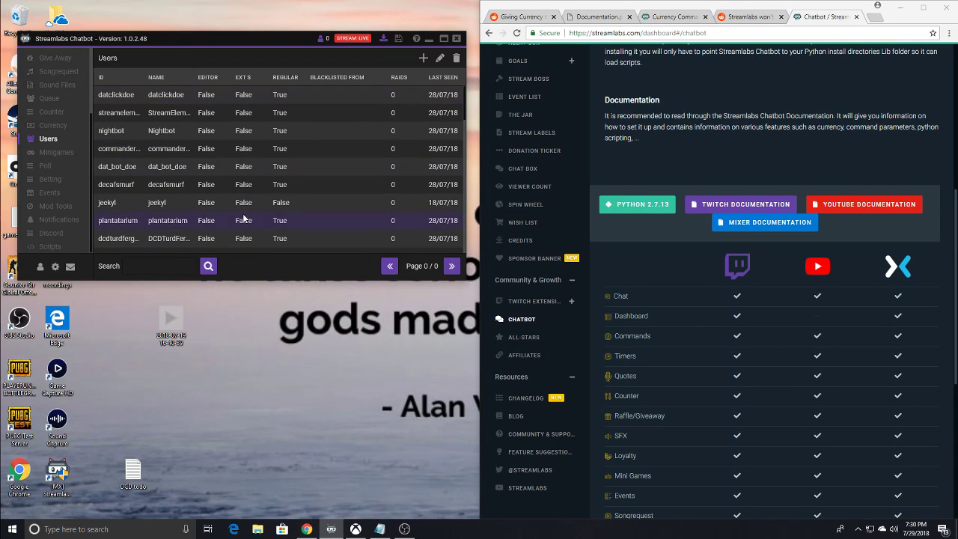
scroll(243, 218, "down", 5)
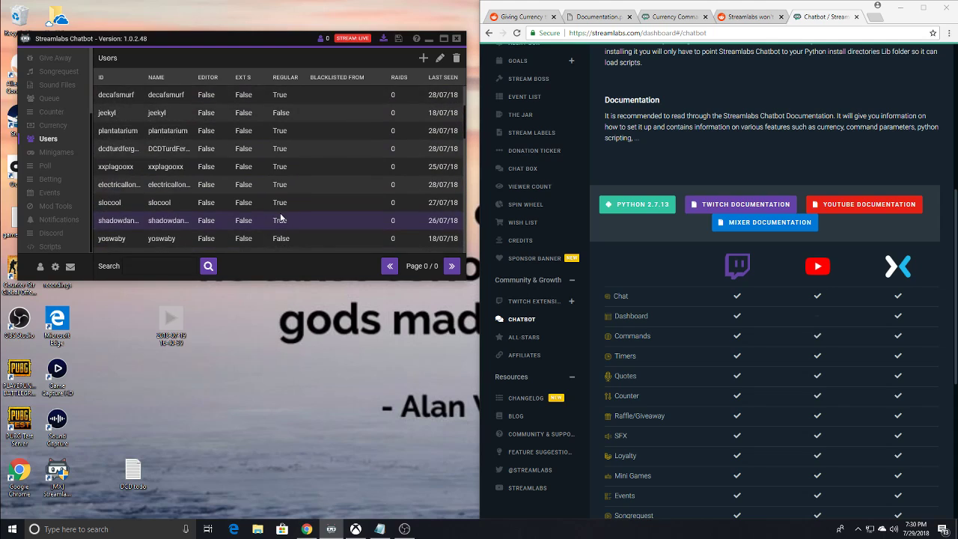
scroll(280, 218, "up", 5)
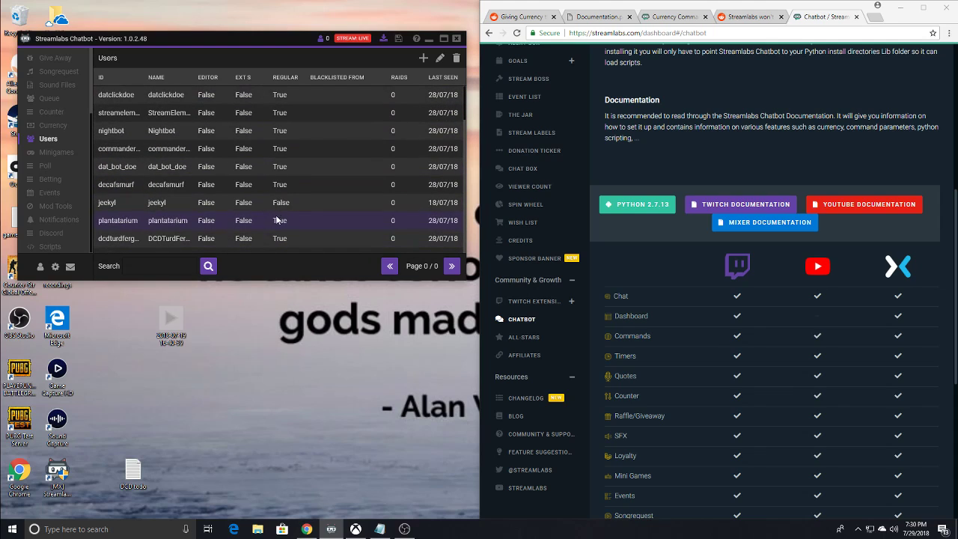
- Review the Heist, Duel, Free For All and Boss Battle settings in the Minigames section
left_click(54, 155)
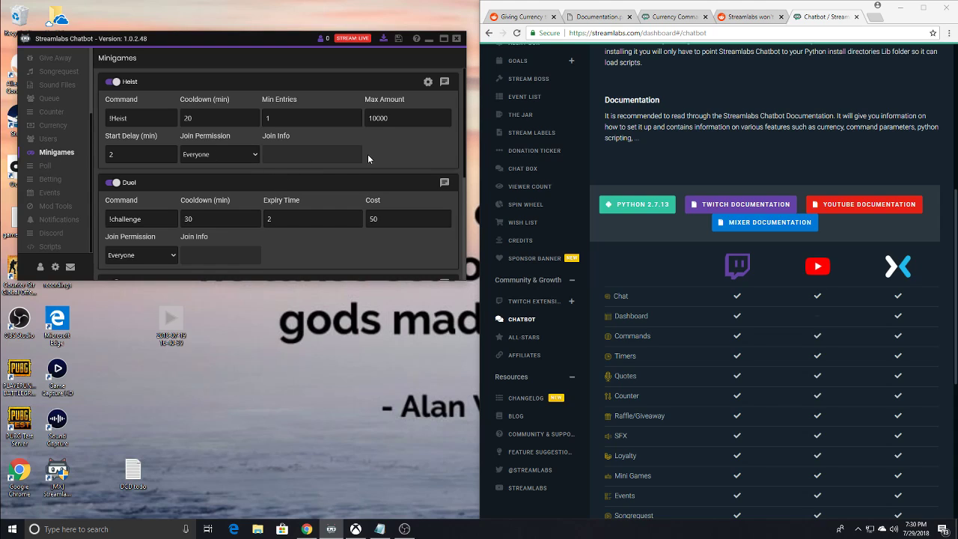
scroll(310, 181, "down", 3)
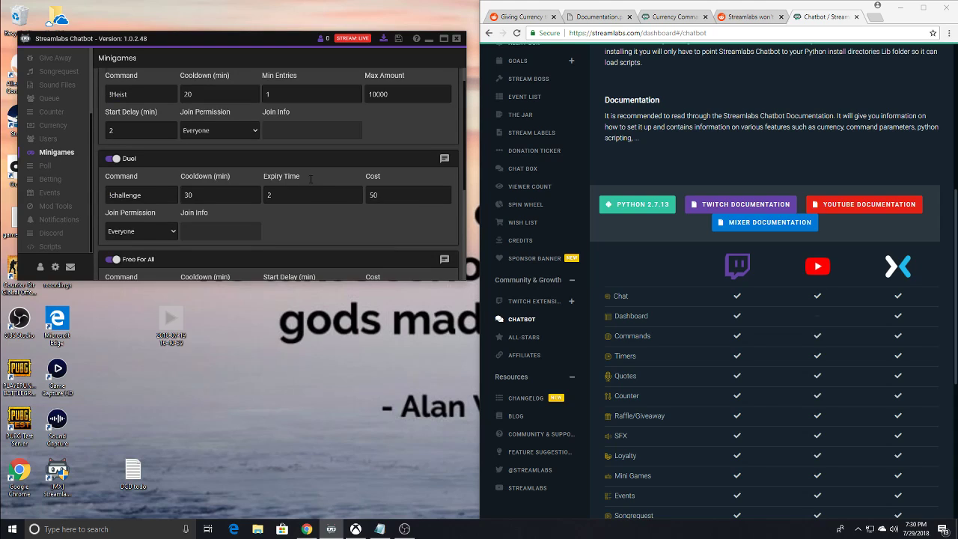
scroll(311, 183, "down", 5)
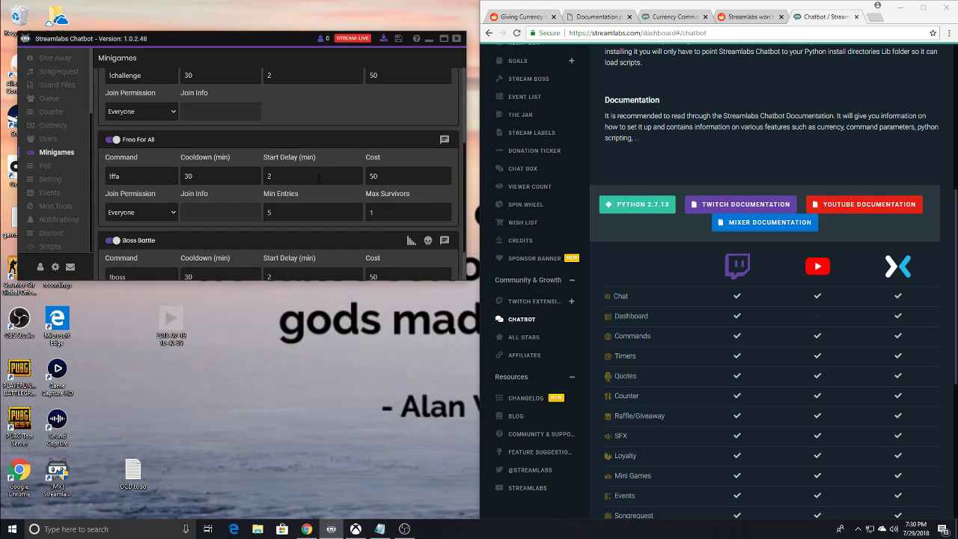
scroll(319, 182, "down", 1)
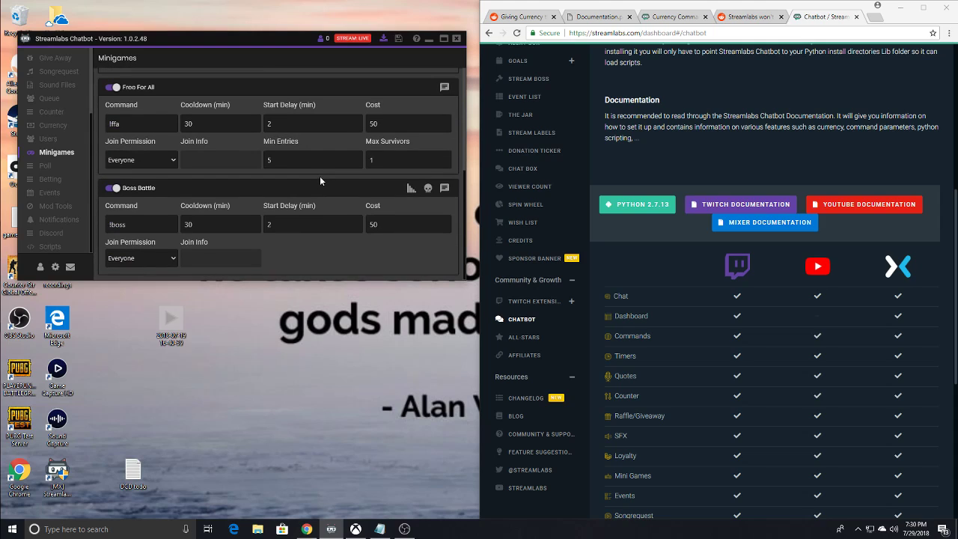
scroll(321, 178, "up", 8)
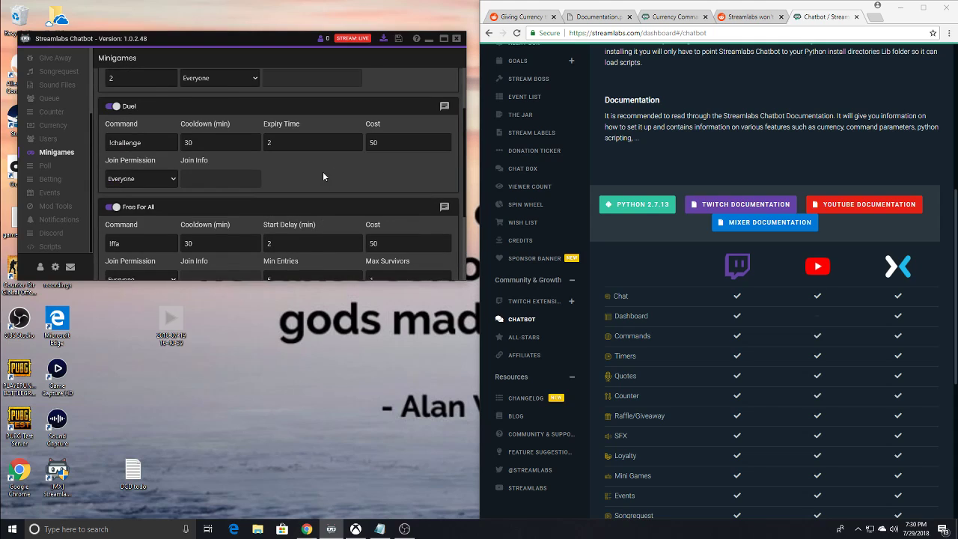
scroll(328, 176, "up", 1)
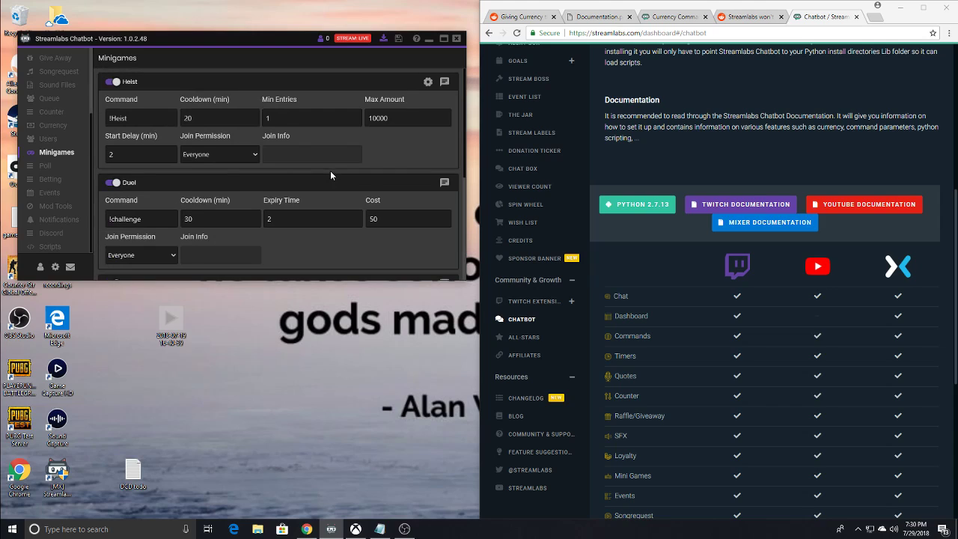
- Look through the Poll, Betting, Events and Mod Tools sections
left_click(47, 166)
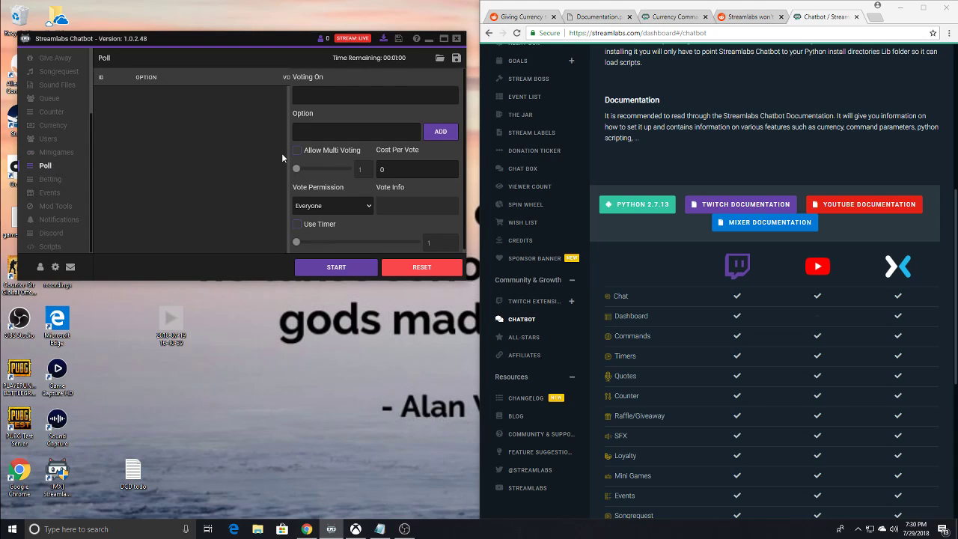
left_click(49, 180)
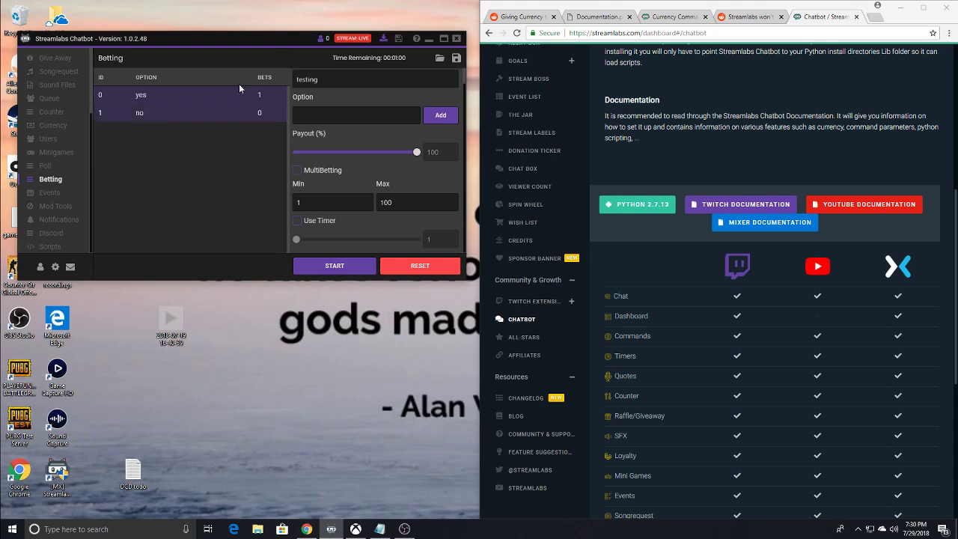
left_click(44, 193)
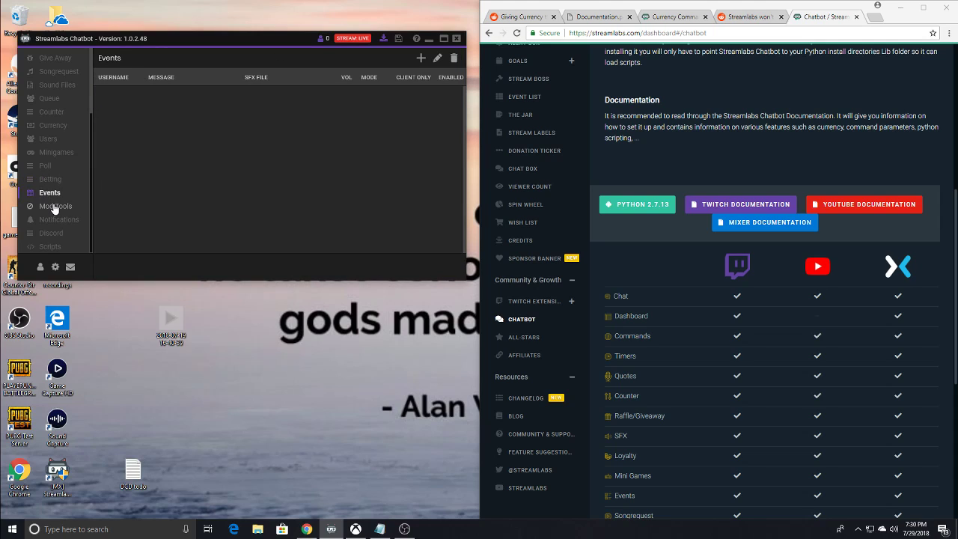
left_click(54, 208)
- Review the follow, host and subscriber chat replies in the Notifications section
left_click(57, 220)
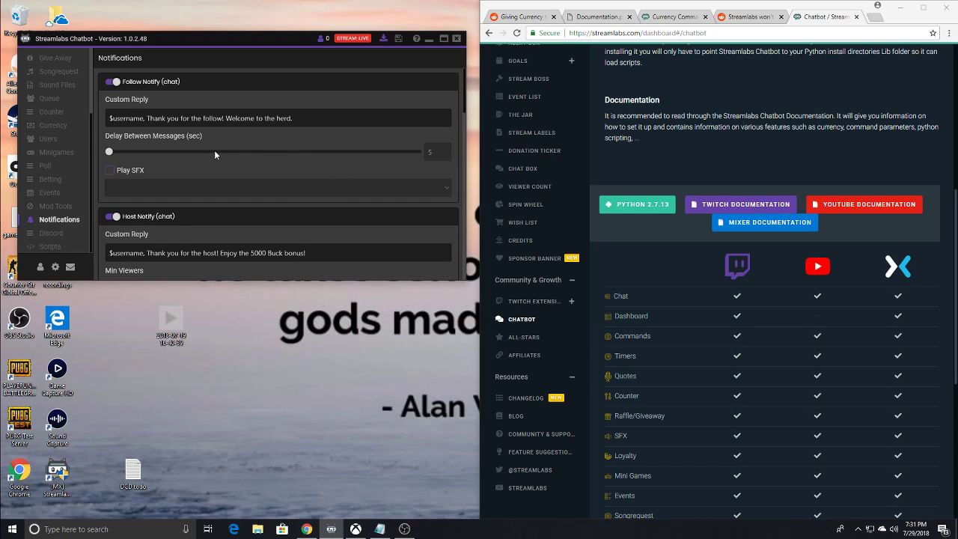
left_click_drag(318, 115, 96, 127)
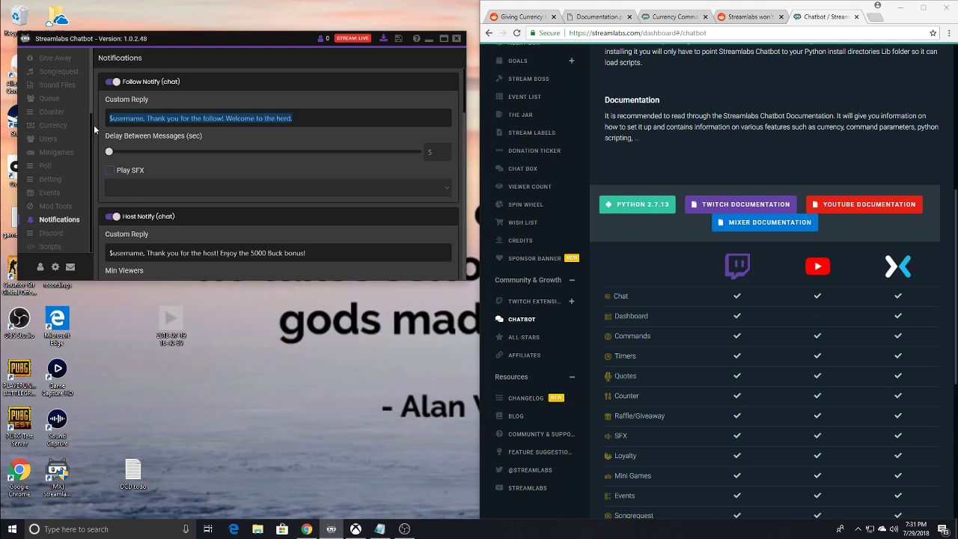
left_click(314, 119)
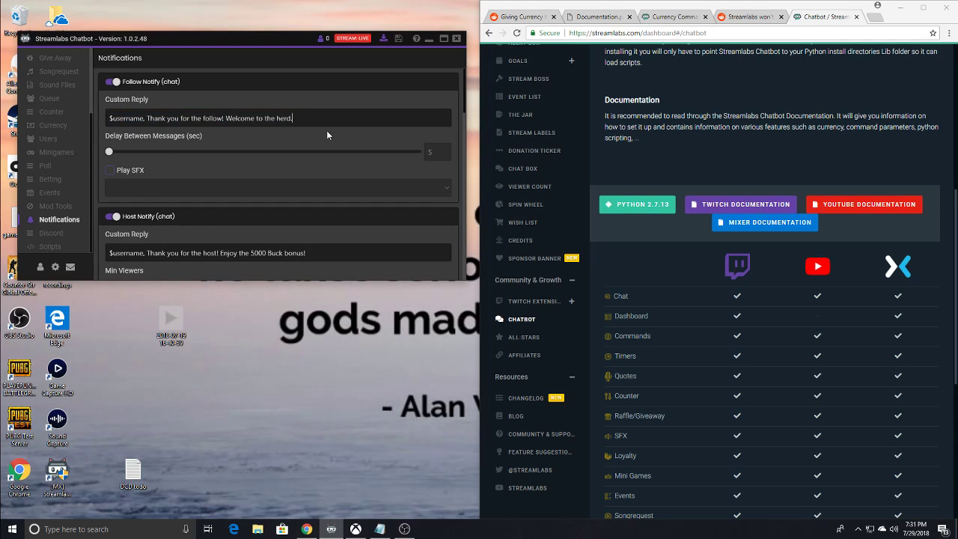
scroll(329, 130, "down", 3)
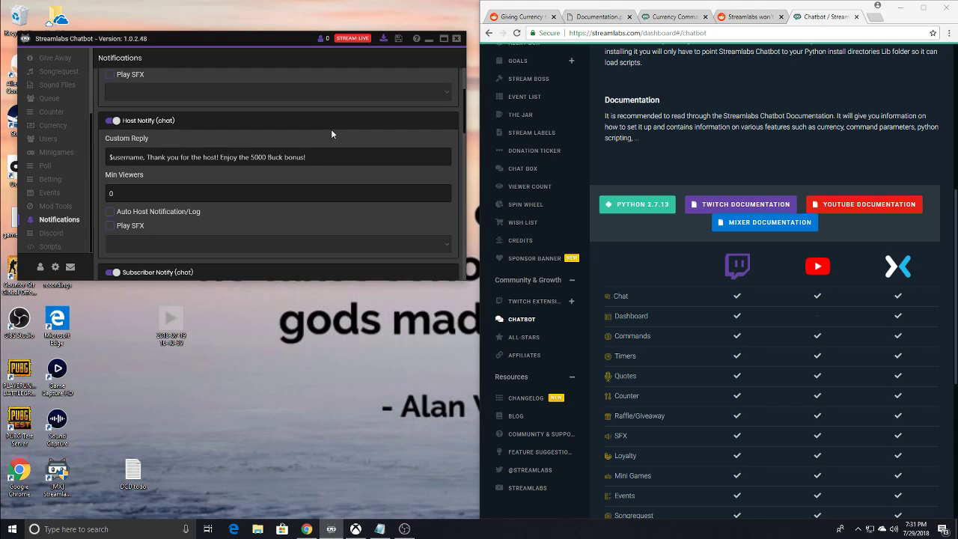
scroll(331, 129, "down", 5)
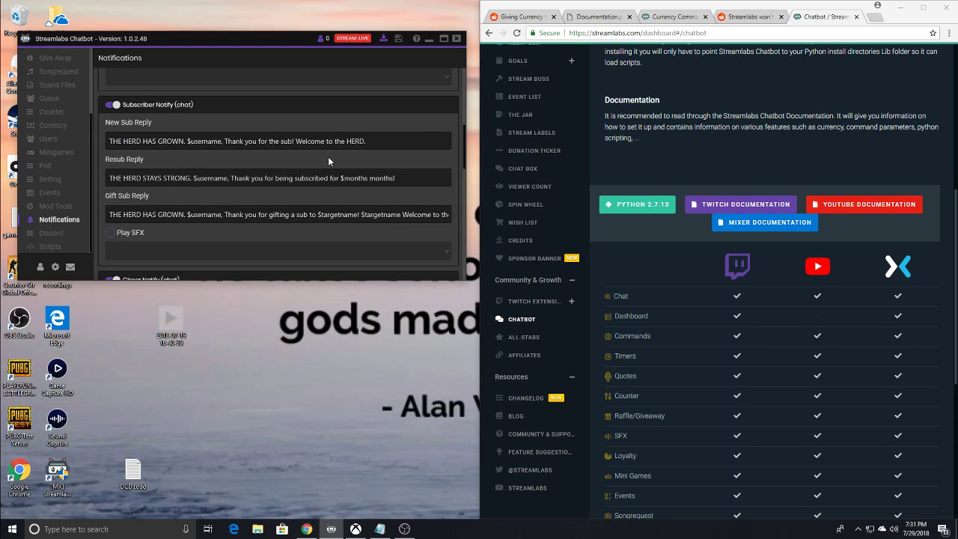
scroll(330, 155, "down", 5)
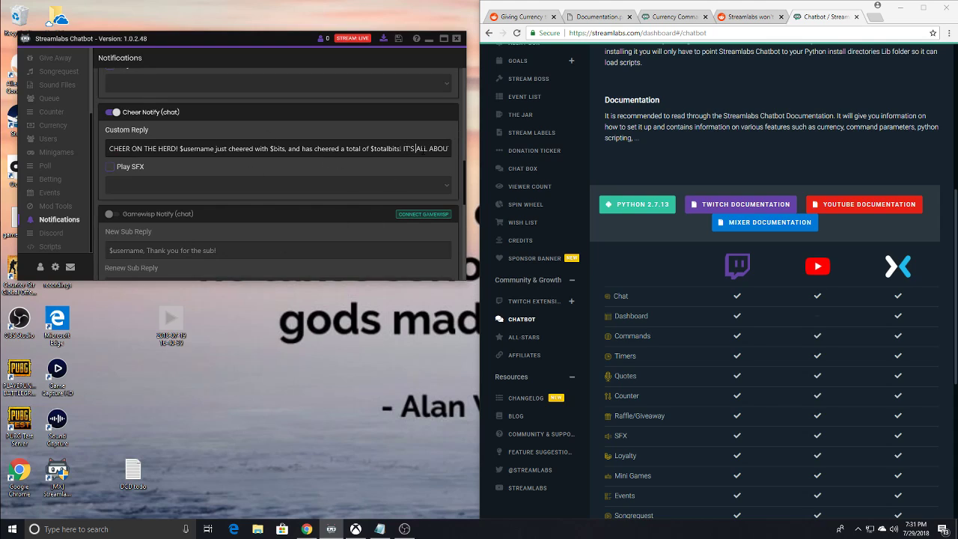
- Read the full Cheer Notify and Gift Sub replies, and recheck the other notification messages
left_click(432, 148)
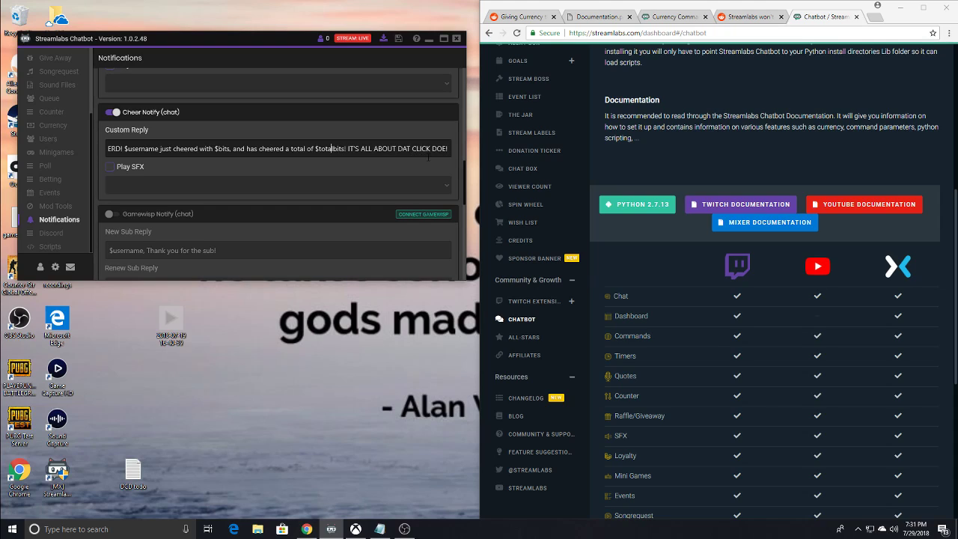
key("Left")
key("Left")
key("Left")
key("Left")
key("Left")
key("Left")
key("Left")
key("Left")
key("Left")
key("Left")
key("Left")
key("Left")
key("Left")
key("Left")
key("Left")
key("Left")
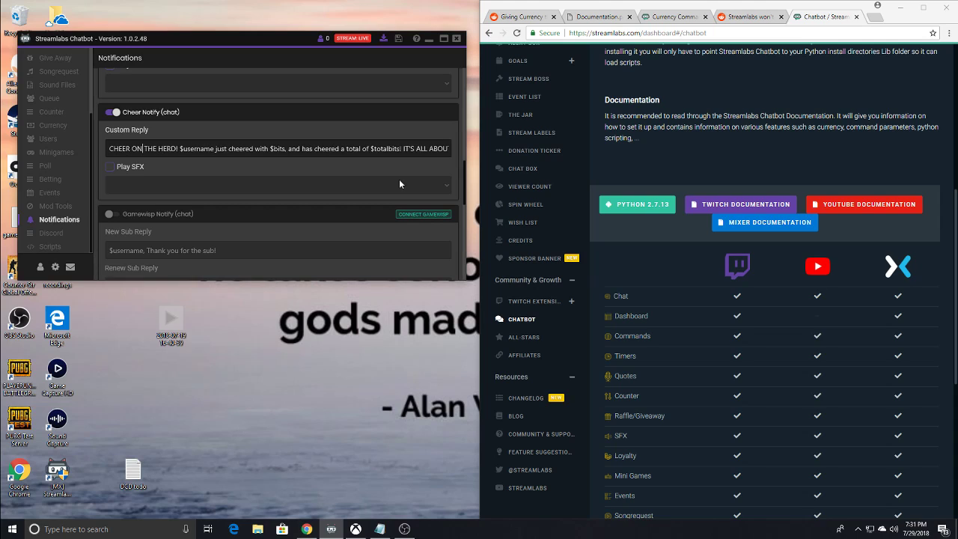
scroll(389, 180, "up", 5)
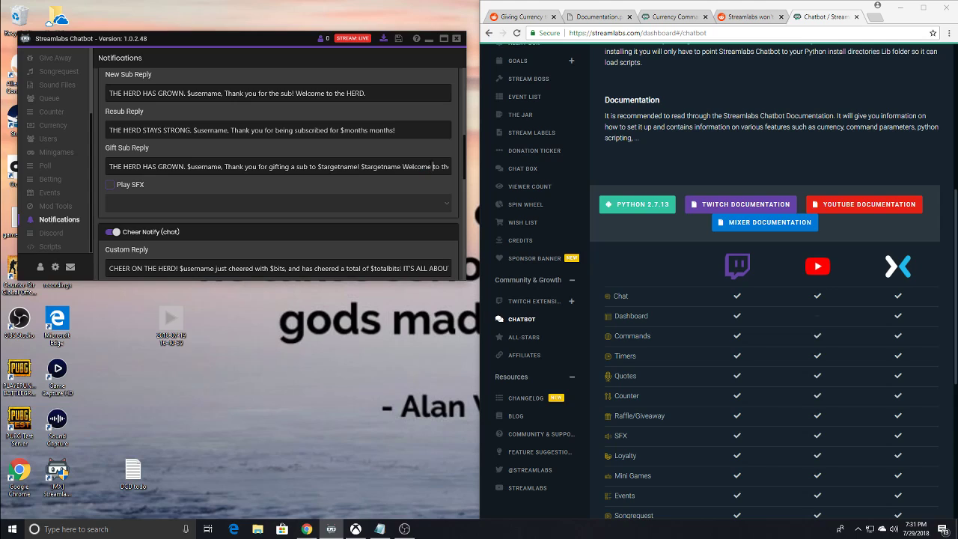
key("End")
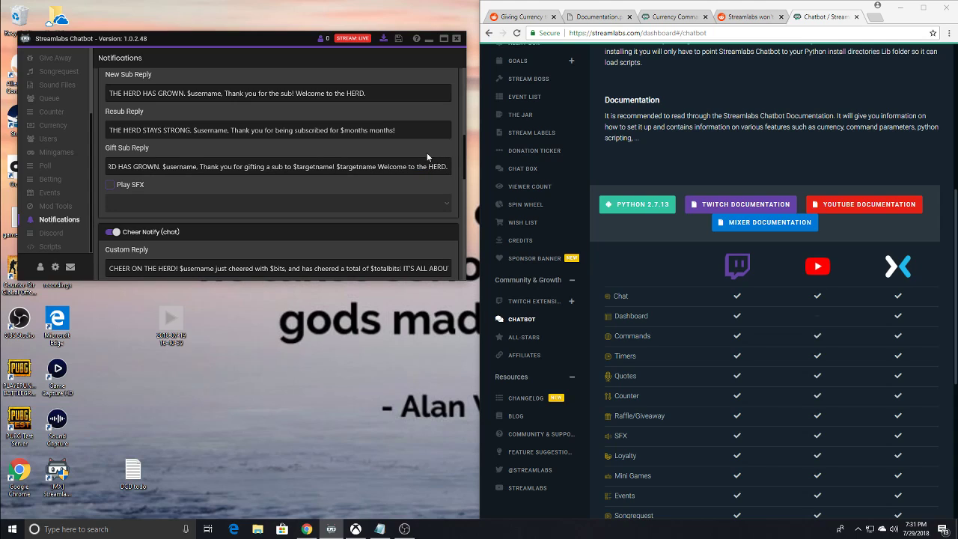
scroll(332, 143, "up", 5)
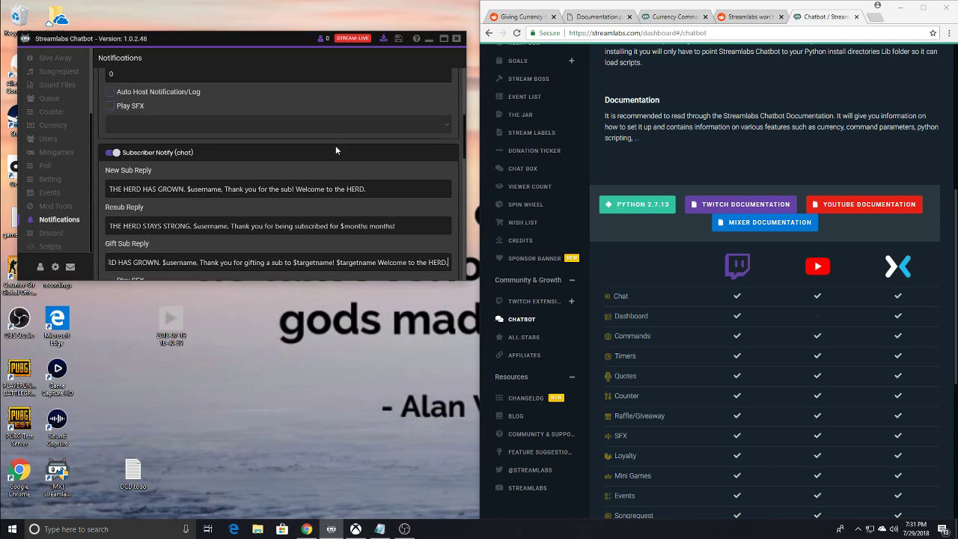
scroll(336, 145, "down", 5)
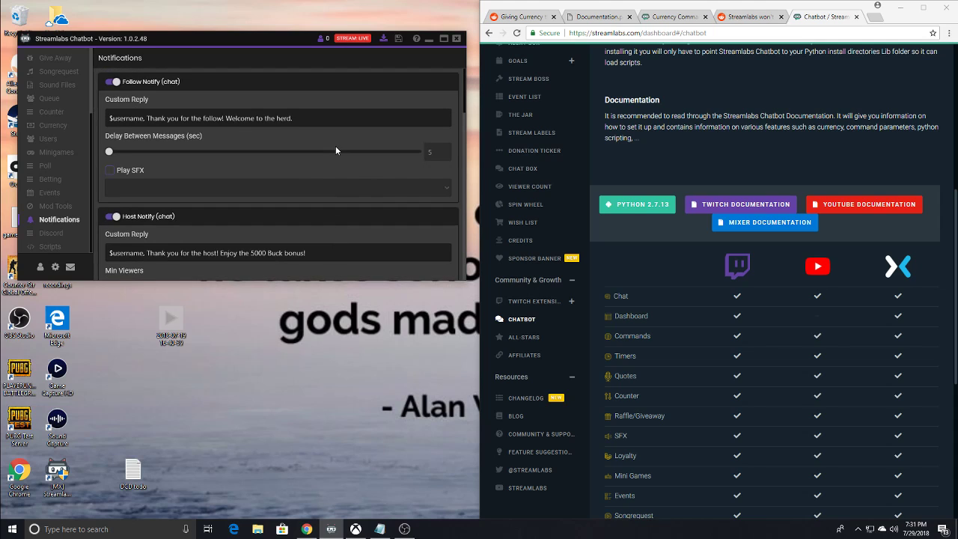
scroll(336, 151, "down", 6)
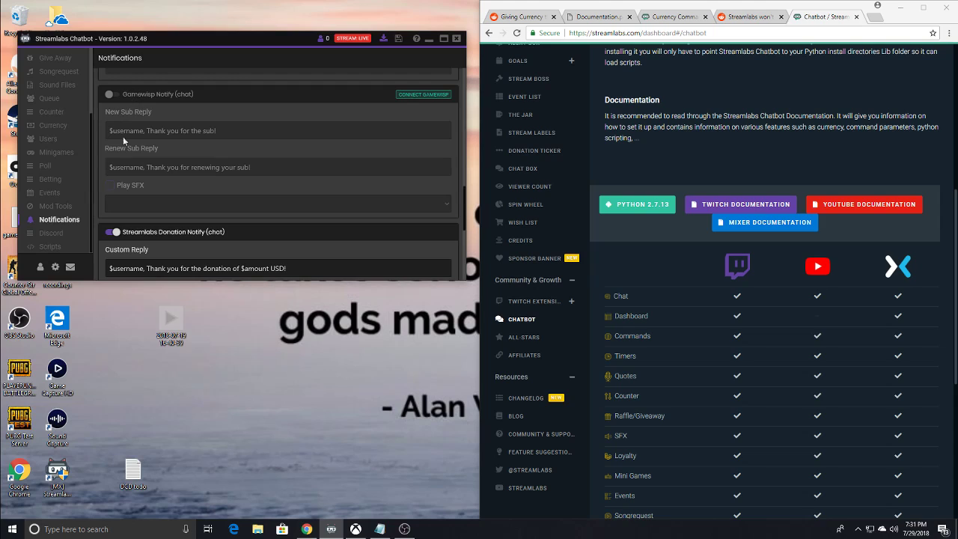
- Examine the Streamlabs Donation Notify custom reply and the Extra Life Notify settings
scroll(283, 111, "down", 2)
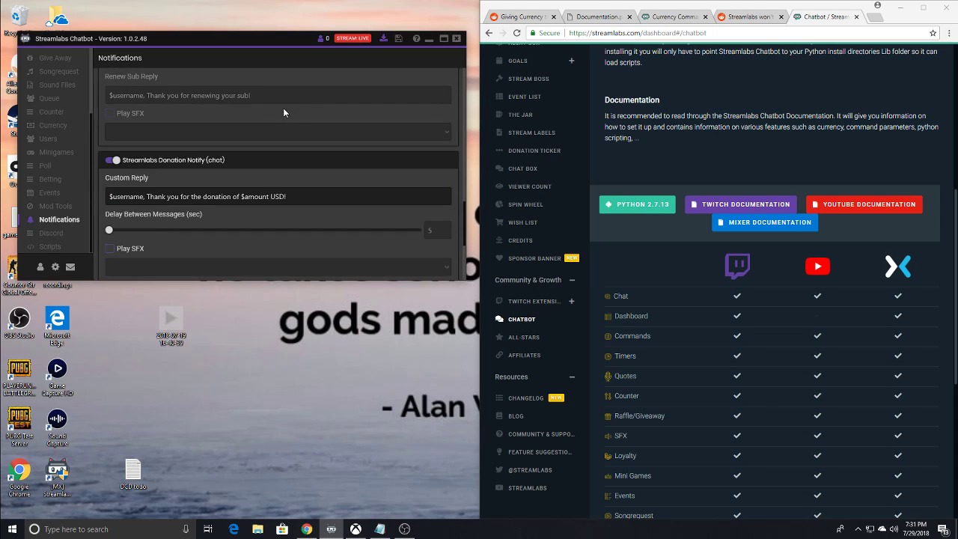
scroll(304, 172, "down", 1)
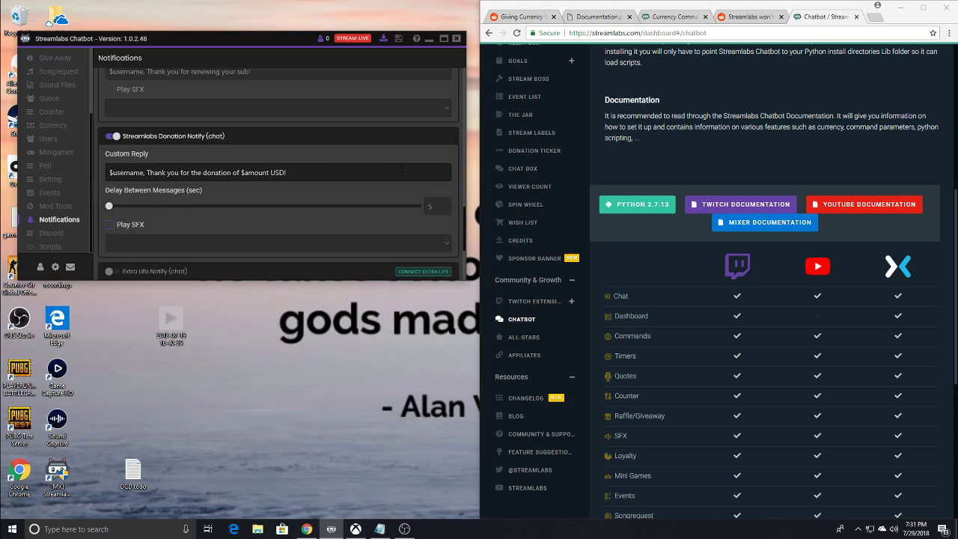
left_click_drag(402, 169, 108, 175)
left_click(350, 191)
scroll(316, 186, "down", 1)
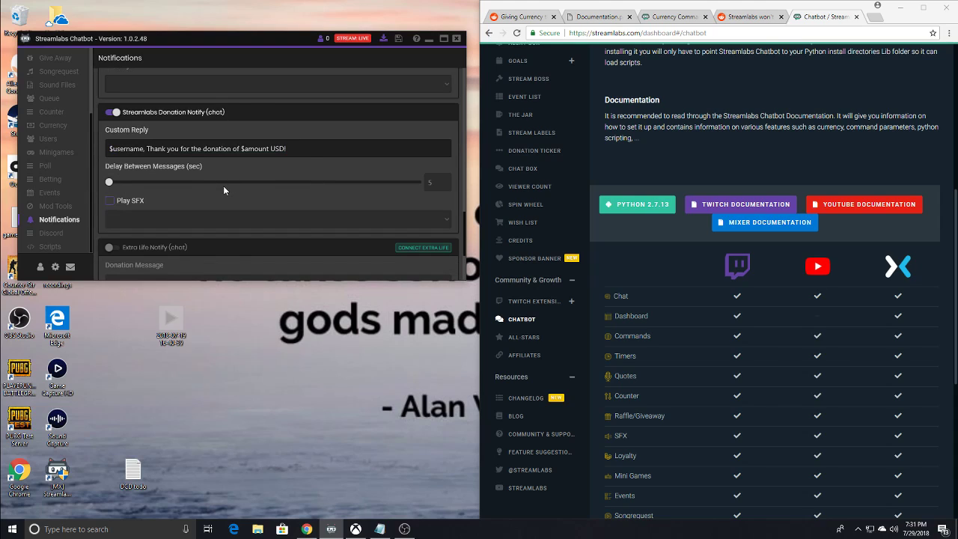
left_click_drag(322, 148, 94, 154)
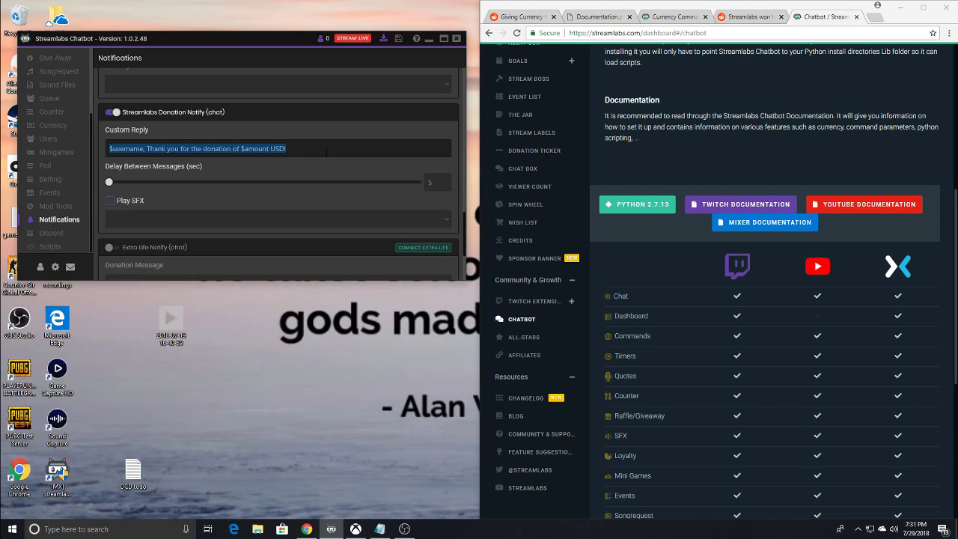
left_click(287, 148)
left_click_drag(295, 149, 85, 159)
left_click(294, 146)
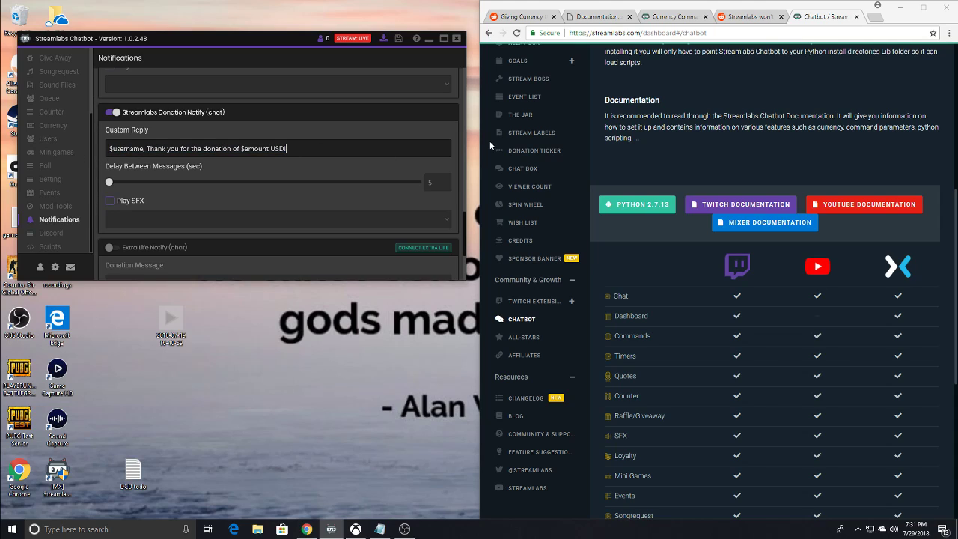
scroll(277, 172, "down", 3)
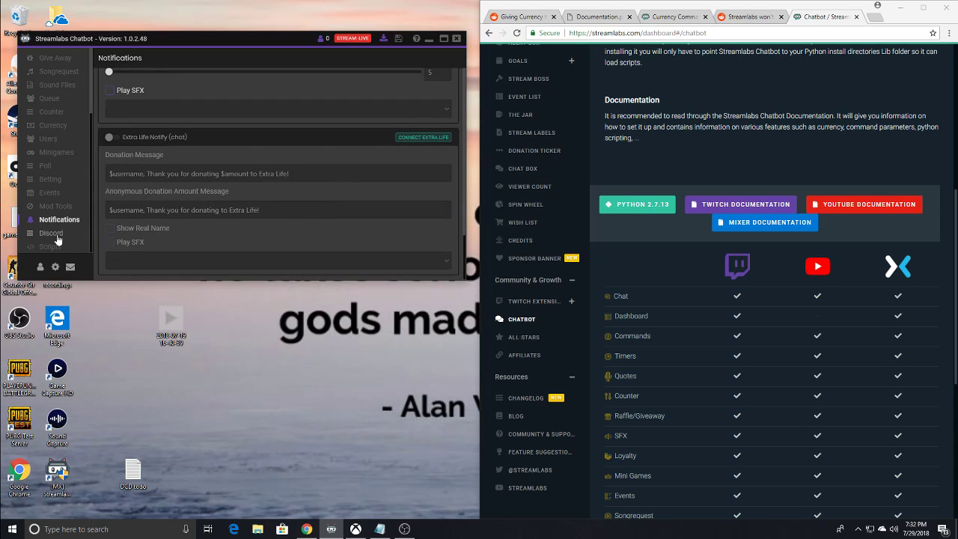
- View the Scripts section, and check the Twitch Bot connection settings from the Console
left_click(49, 247)
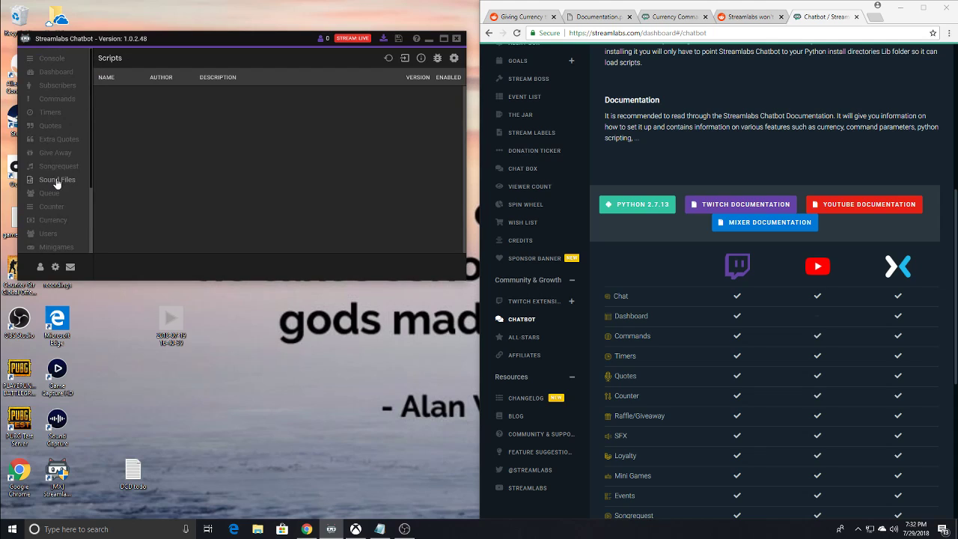
left_click(53, 59)
left_click(40, 267)
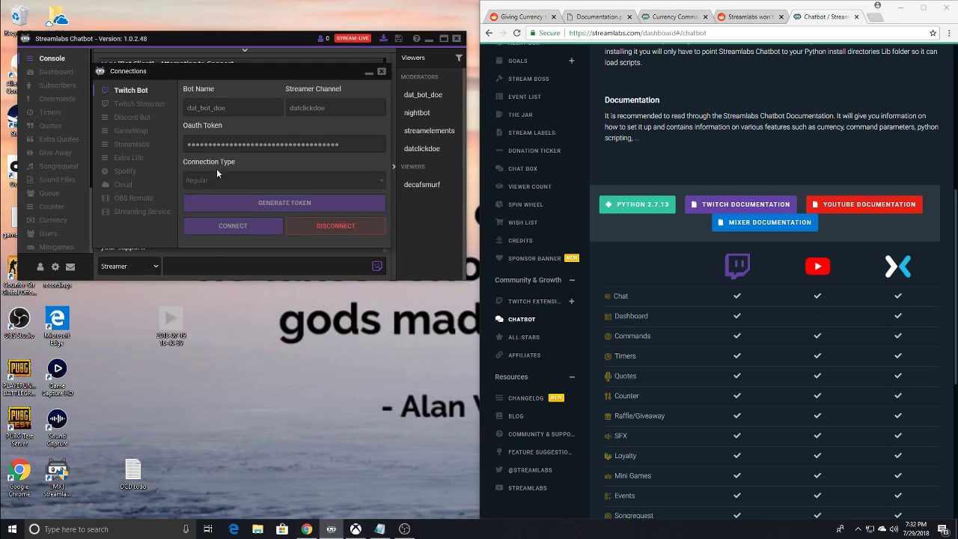
left_click(381, 72)
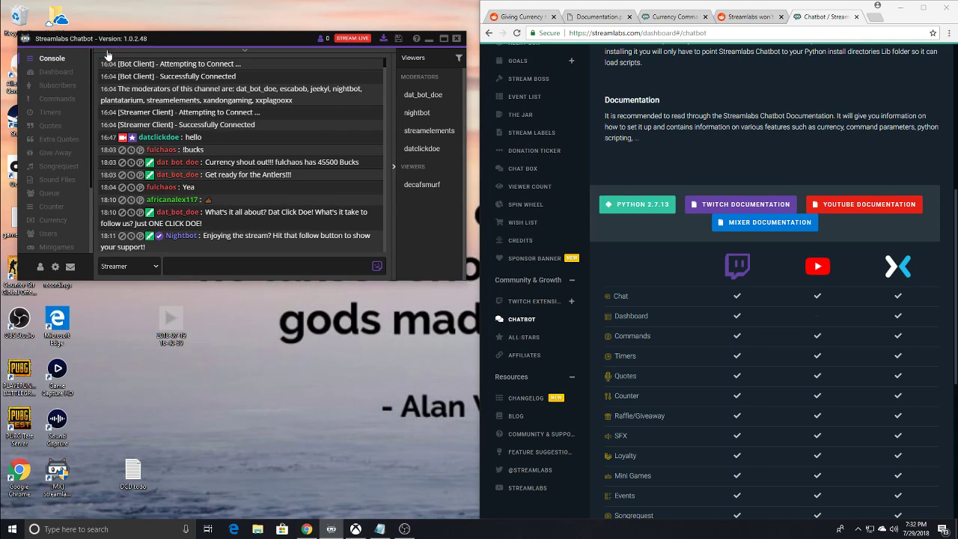
- Look over the hosting, raid and commercial controls in the Dashboard section, and return to the Console
left_click(49, 74)
left_click(50, 86)
left_click(60, 72)
scroll(220, 177, "down", 3)
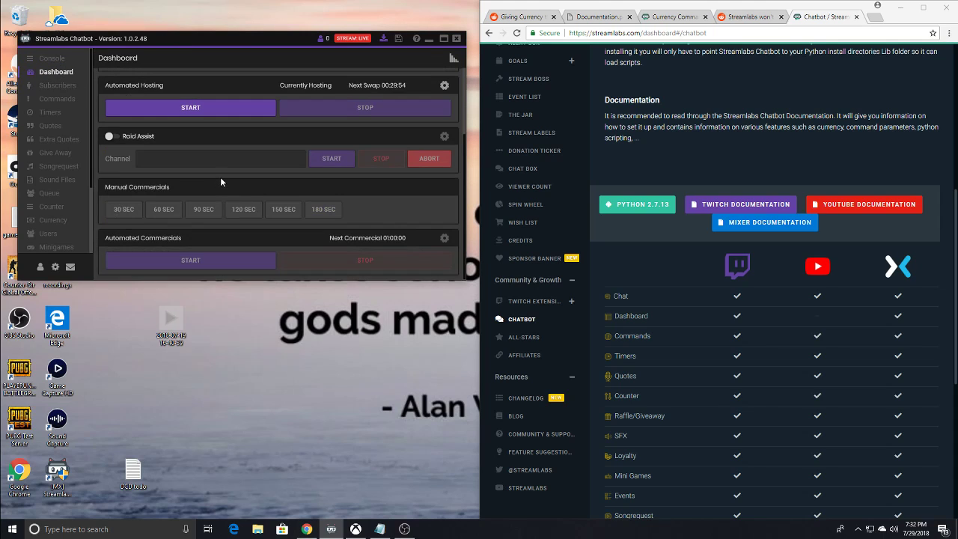
scroll(221, 176, "up", 3)
left_click(52, 58)
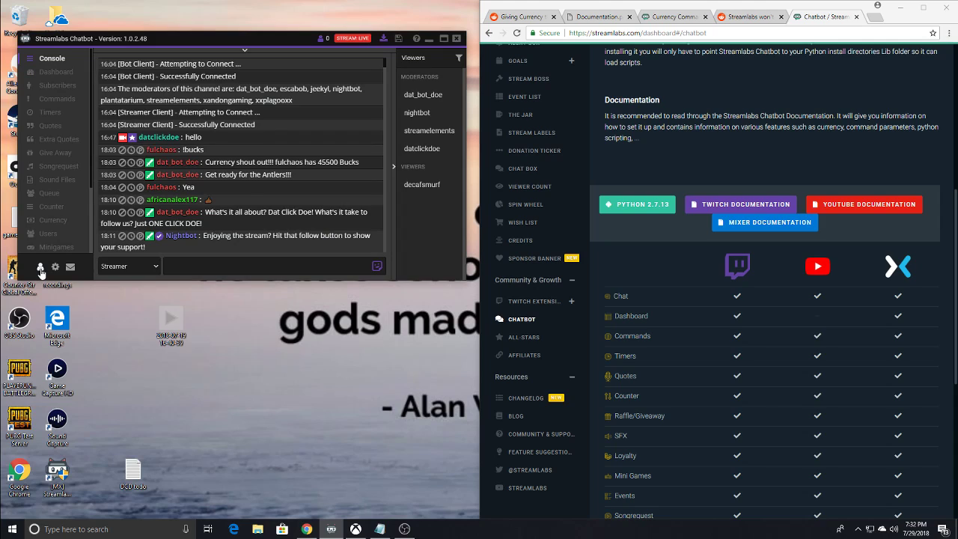
- Open the Streaming Service connection settings and move both chatbot windows clear of the desktop icons
left_click(40, 266)
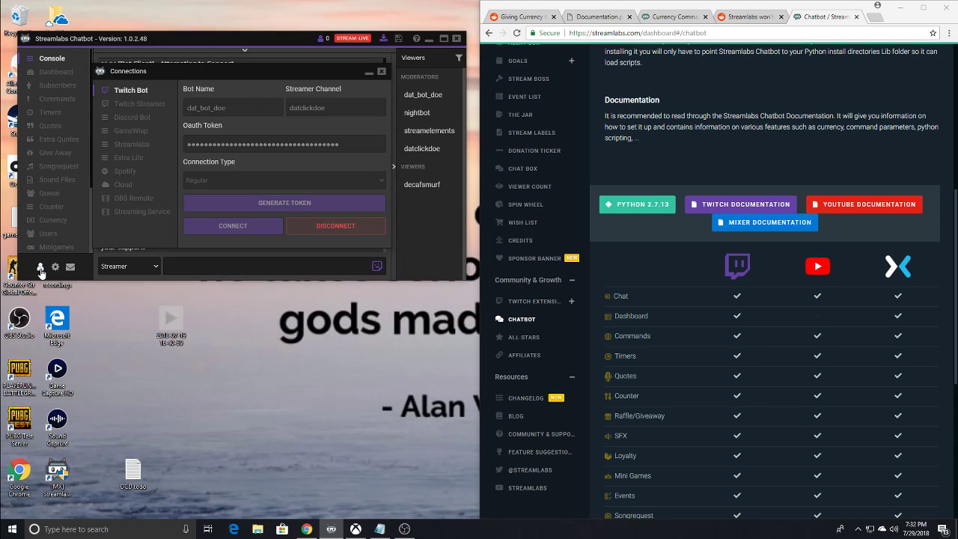
left_click(145, 212)
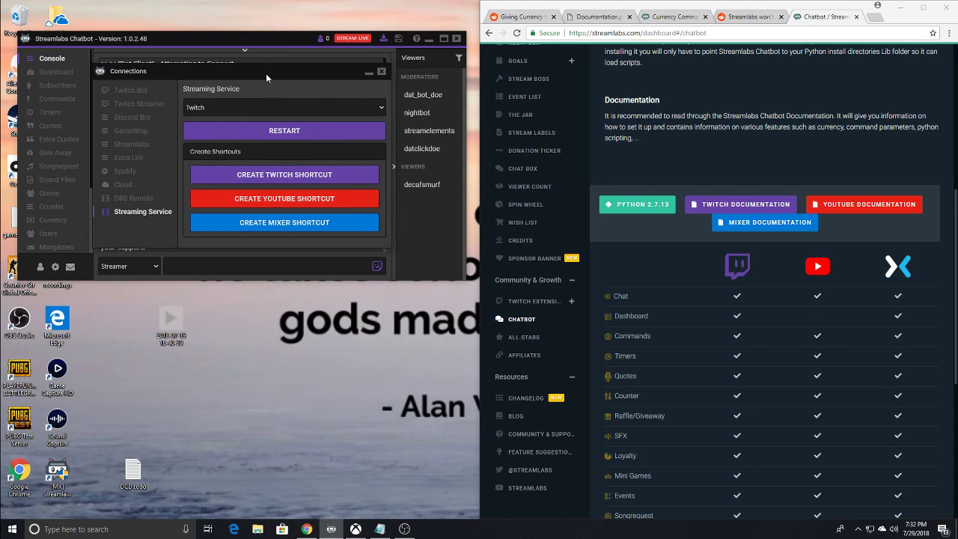
mouse_move(266, 74)
left_mouse_down()
mouse_move(265, 54)
mouse_move(271, 69)
left_mouse_up()
left_click_drag(237, 36, 654, 83)
left_click_drag(230, 73, 483, 226)
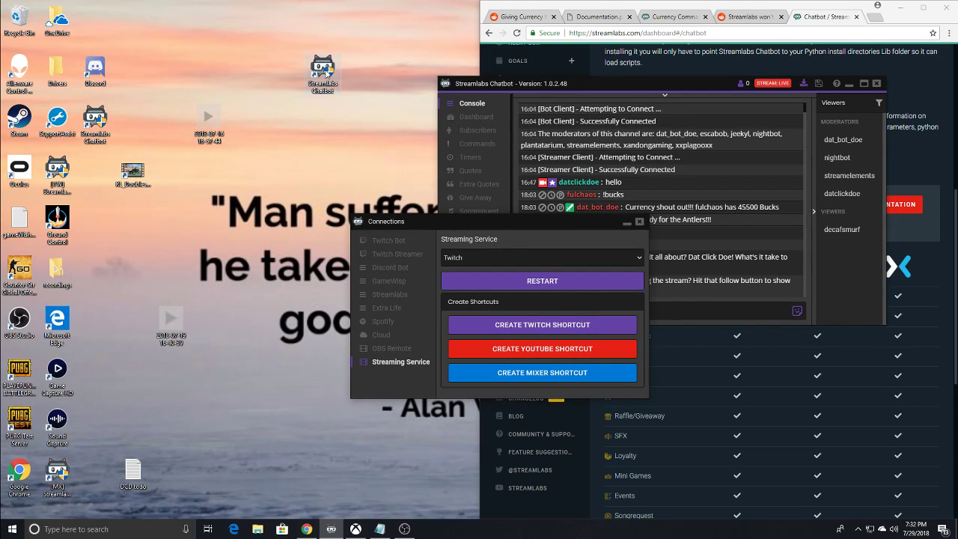
- Gather the four Streamlabs Chatbot shortcuts, including the [TW] and [MX] ones, into one column on the desktop
left_click_drag(327, 71, 211, 43)
left_click_drag(95, 122, 224, 46)
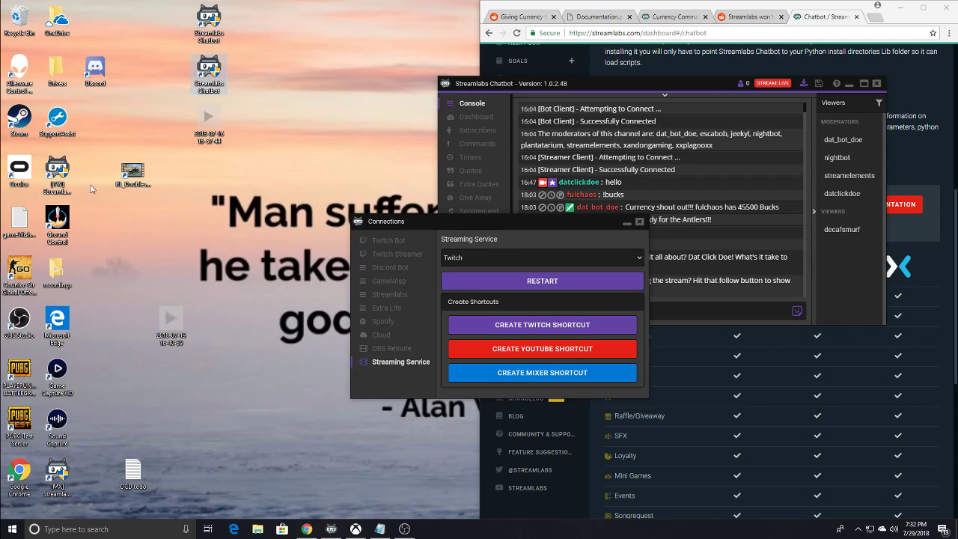
left_click_drag(63, 173, 286, 32)
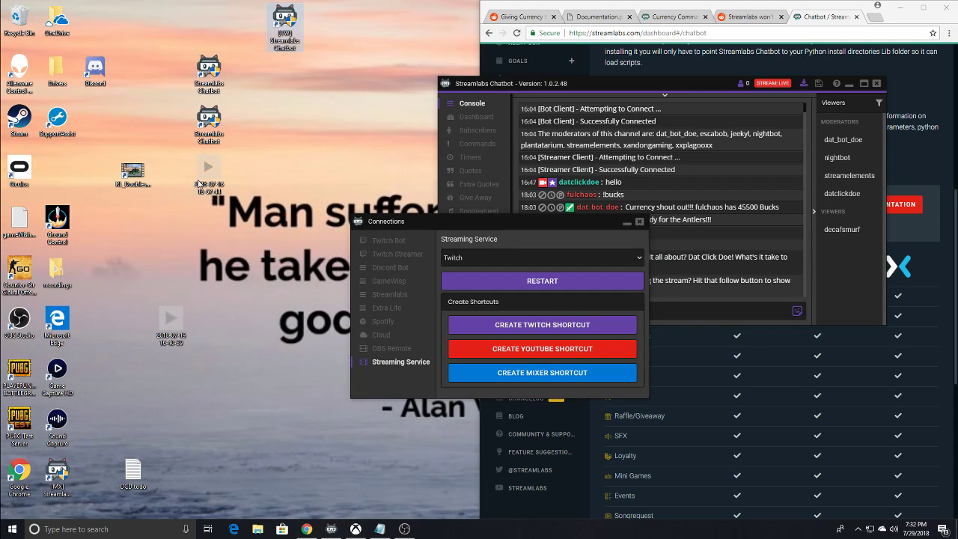
left_click_drag(199, 184, 148, 66)
left_click_drag(210, 128, 292, 73)
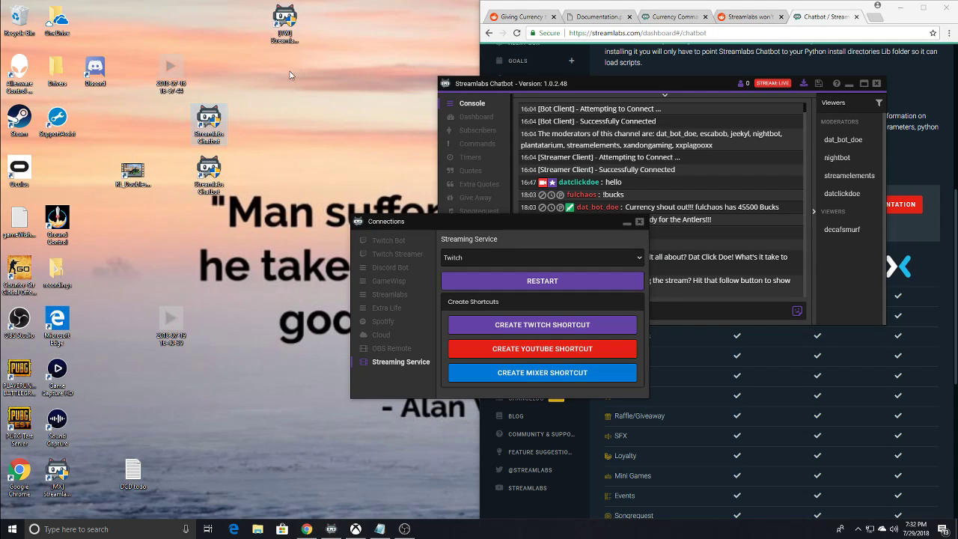
left_click_drag(223, 173, 299, 129)
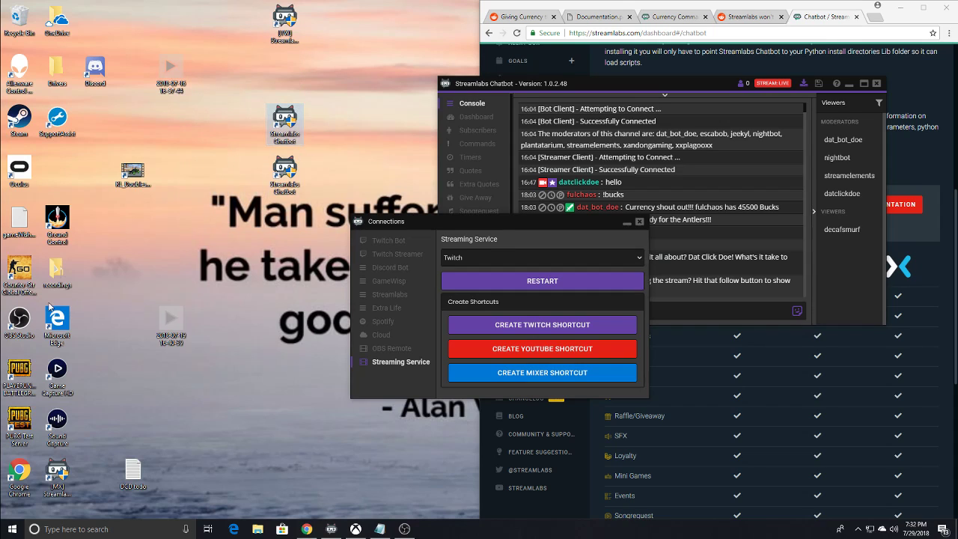
left_click_drag(57, 473, 286, 72)
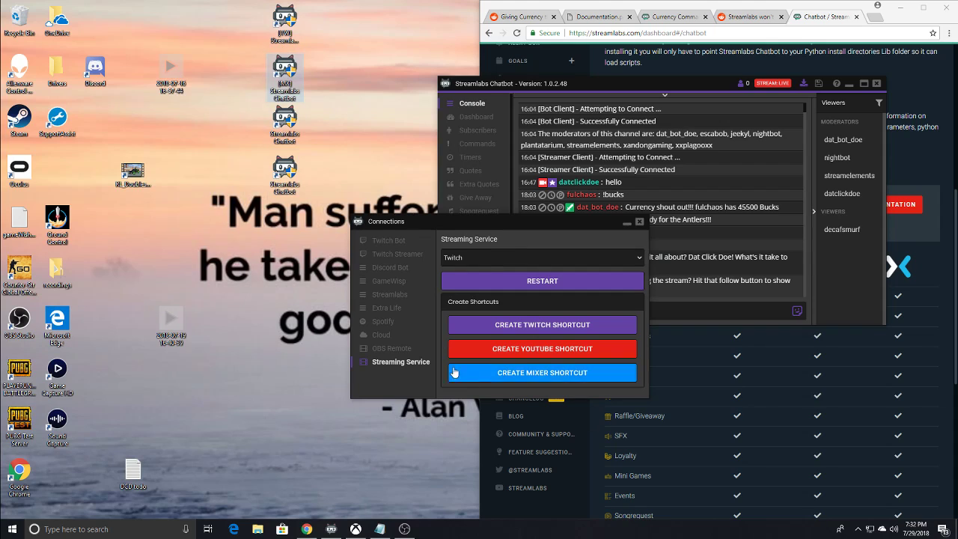
- Set the Twitch Streamlabs Chatbot desktop shortcut apart, below the other chatbot shortcuts, and return to the chatbot window
left_click(283, 129)
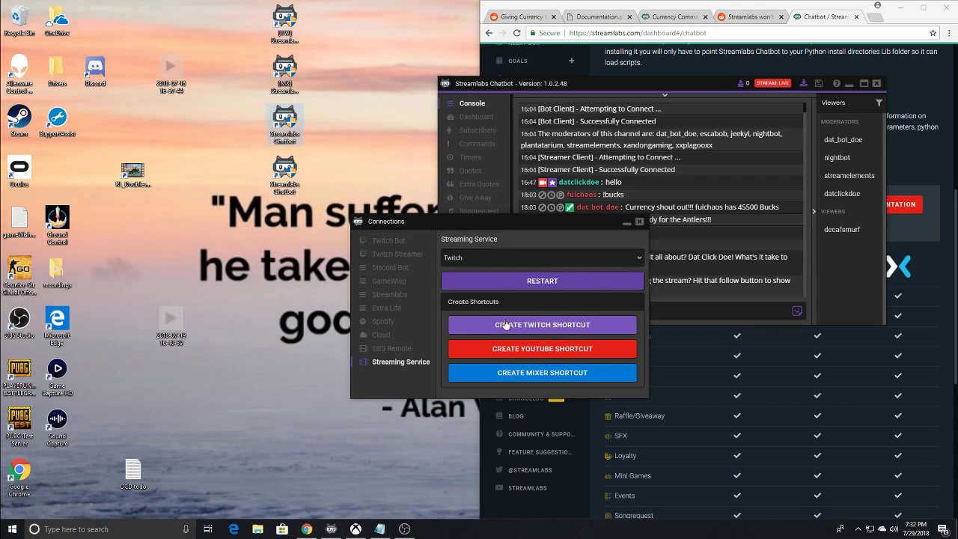
left_click_drag(276, 21, 278, 341)
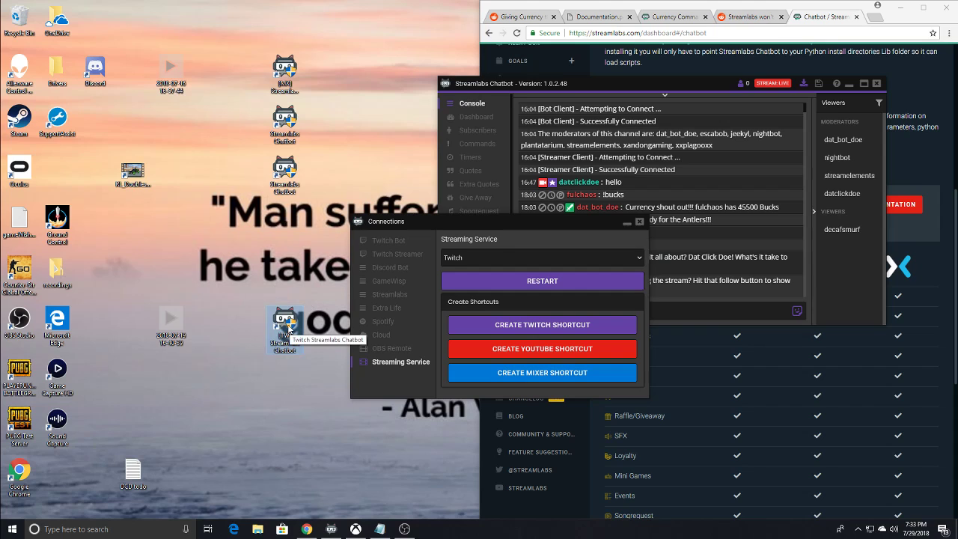
left_click(527, 82)
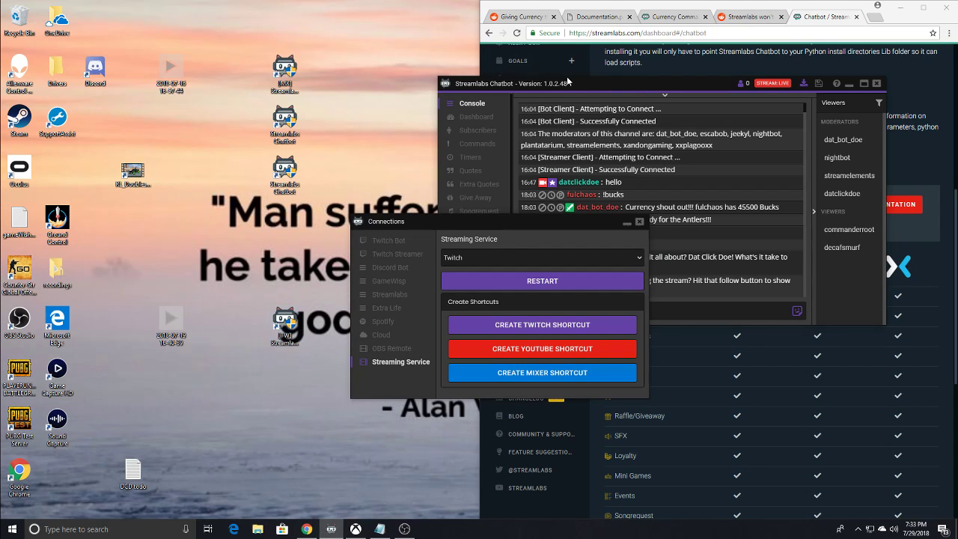
- Clear the Connections window off the desktop shortcuts and place the [MX] Streamlabs Chatbot shortcut directly below the two unprefixed ones
left_click_drag(567, 77, 533, 75)
left_click_drag(493, 218, 160, 54)
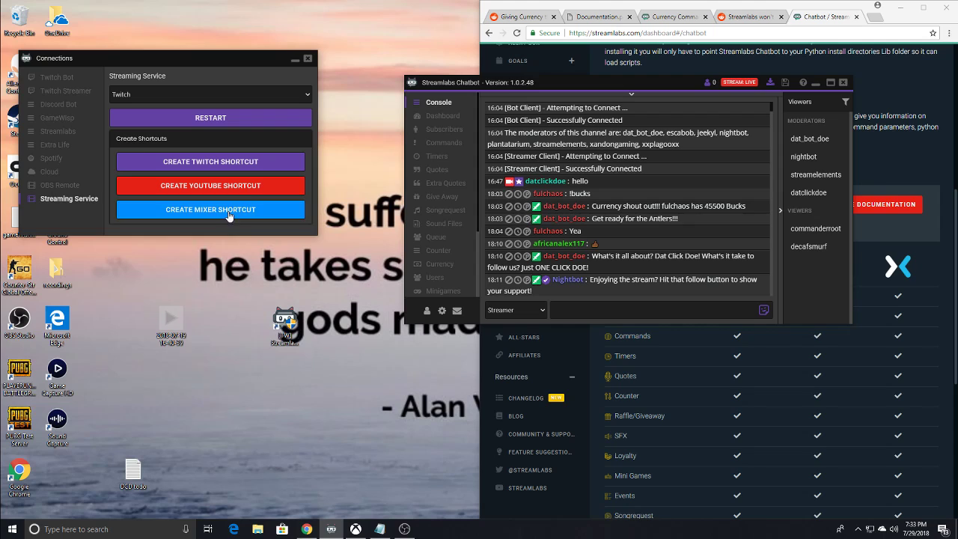
left_click_drag(172, 62, 378, 343)
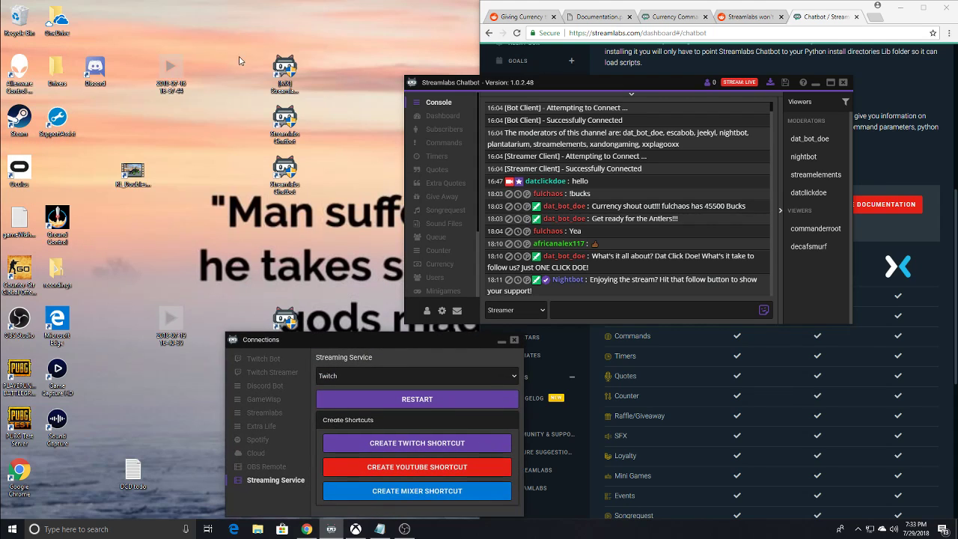
left_click_drag(286, 71, 285, 225)
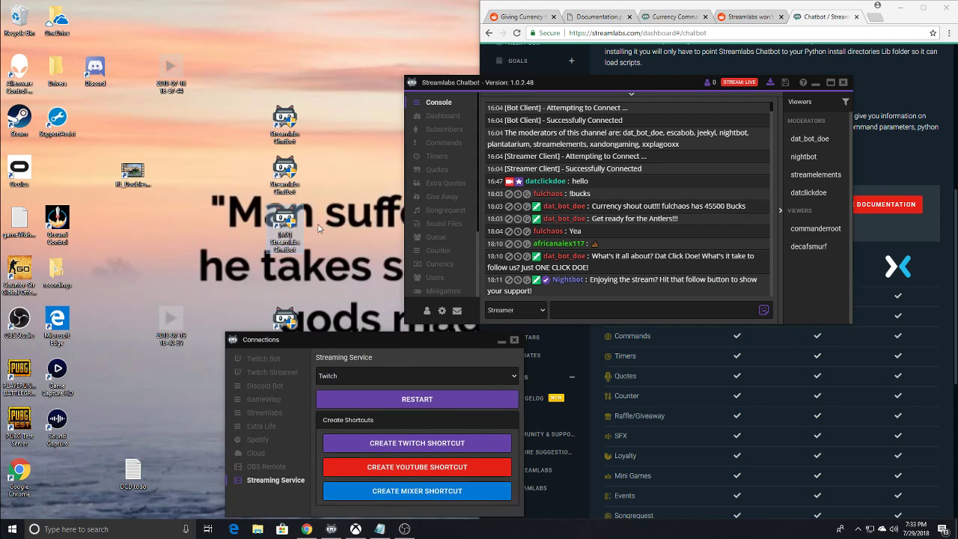
- Close the Connections window and shift the main chatbot window slightly closer to the desktop shortcuts
left_click_drag(360, 341, 651, 141)
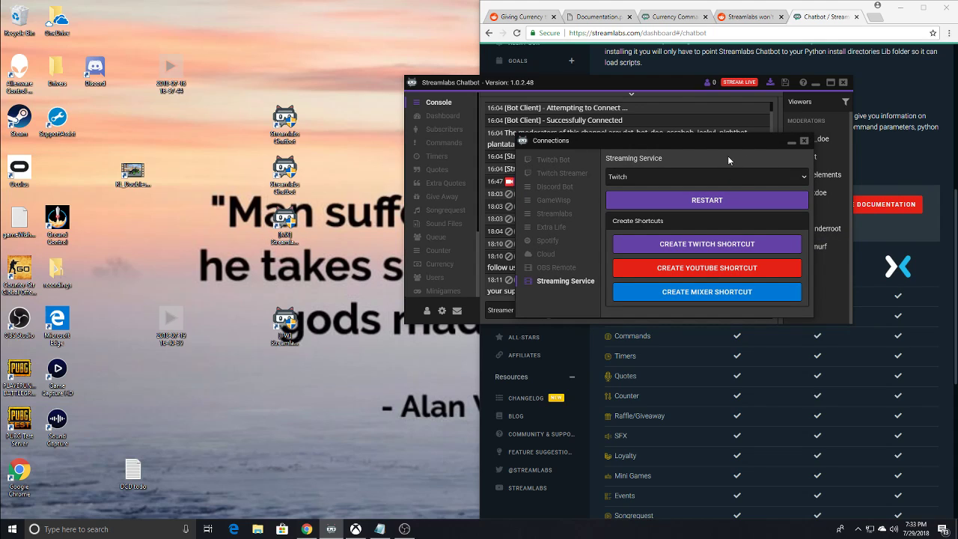
left_click_drag(728, 140, 491, 160)
left_click(566, 160)
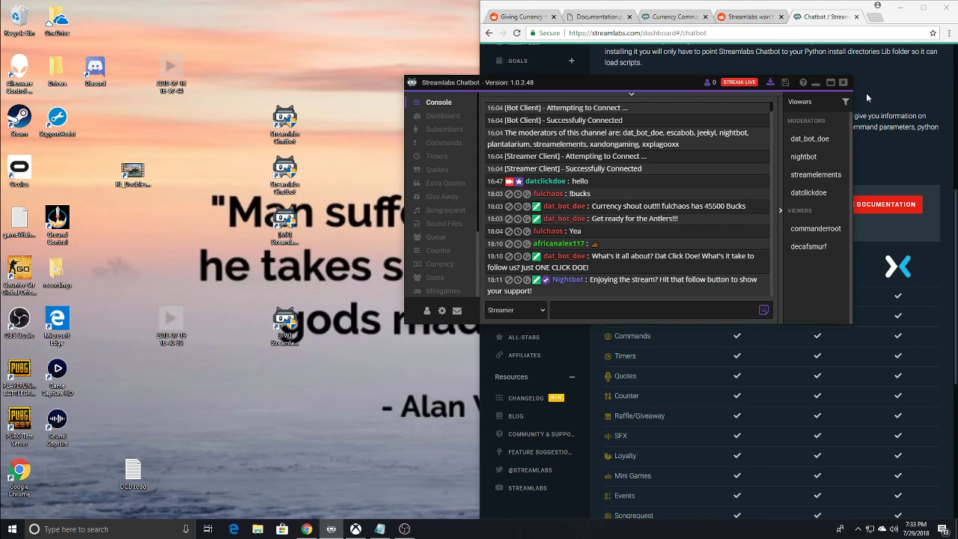
left_click_drag(682, 83, 635, 81)
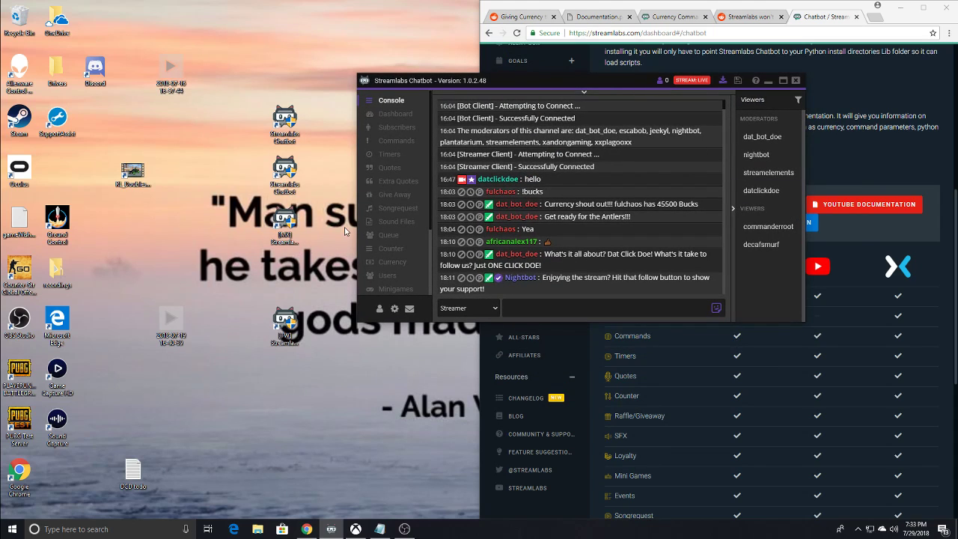